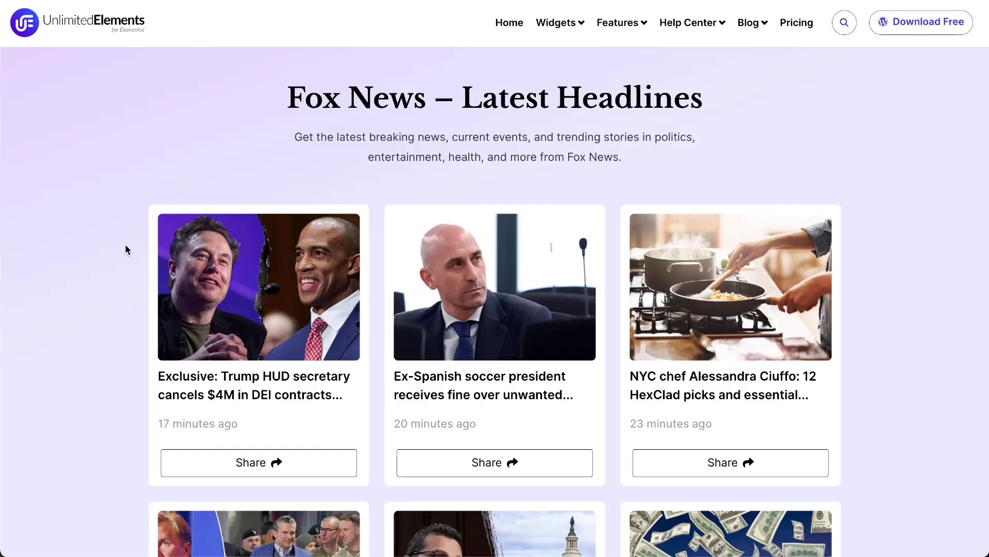
Browse the headline card demo and open the first card's share options.
scroll(126, 246, "down", 7)
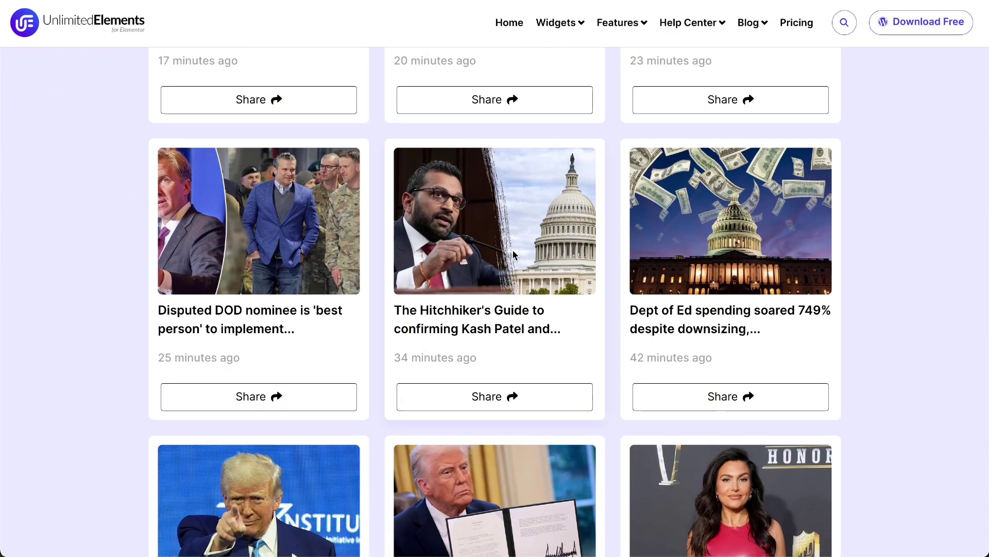
scroll(480, 253, "down", 4)
scroll(388, 299, "down", 4)
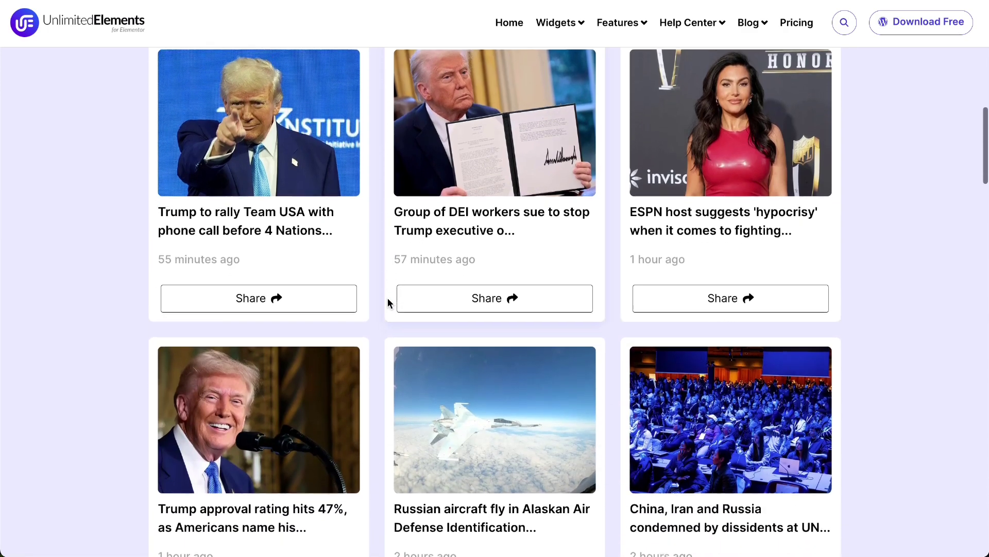
scroll(387, 303, "up", 15)
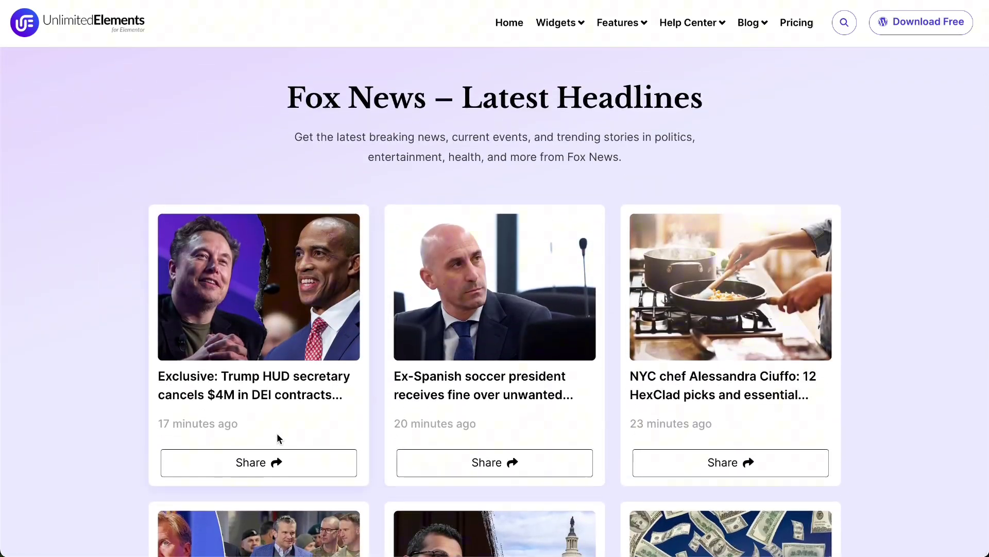
left_click(263, 462)
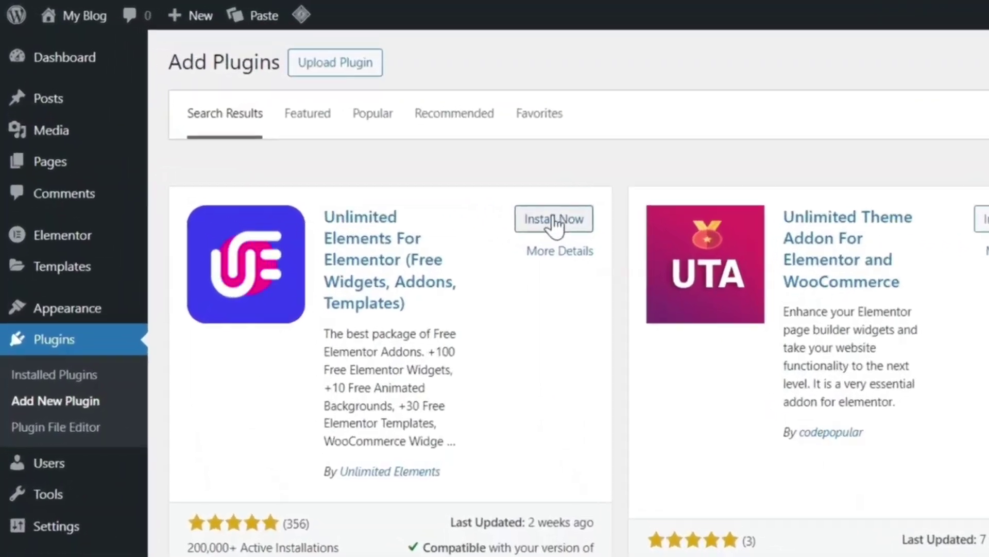
Install and activate Unlimited Elements, then install its RSS Feed widget from the widgets library.
left_click(410, 138)
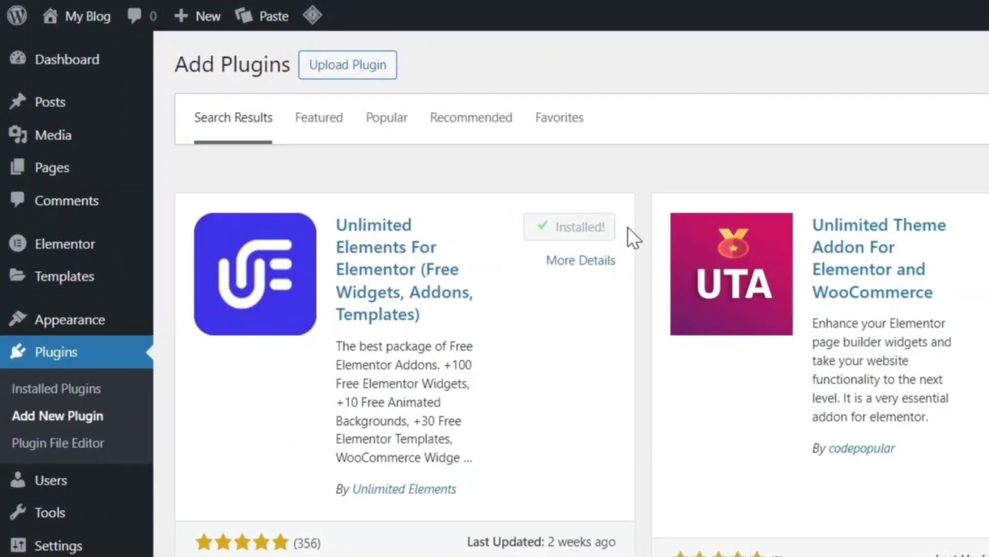
left_click(593, 227)
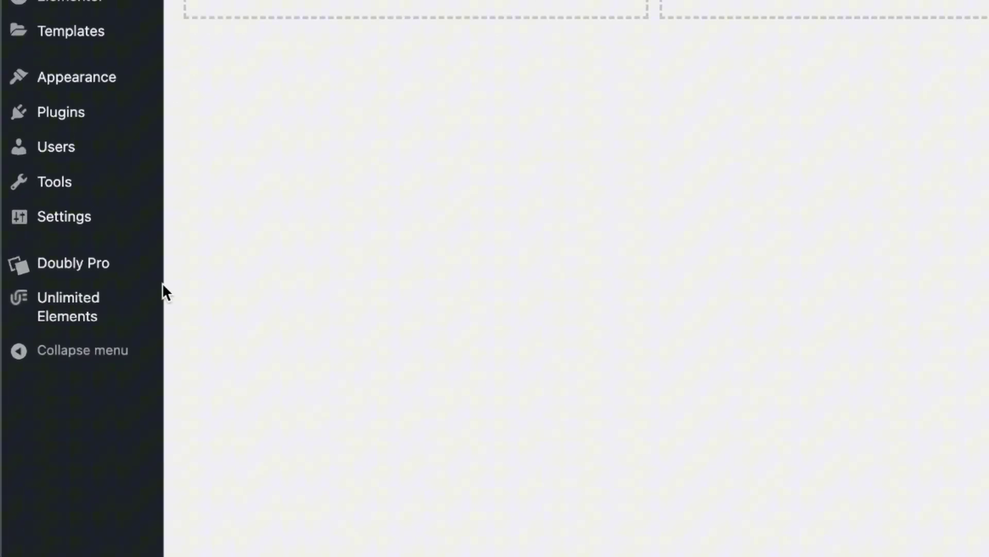
mouse_move(87, 315)
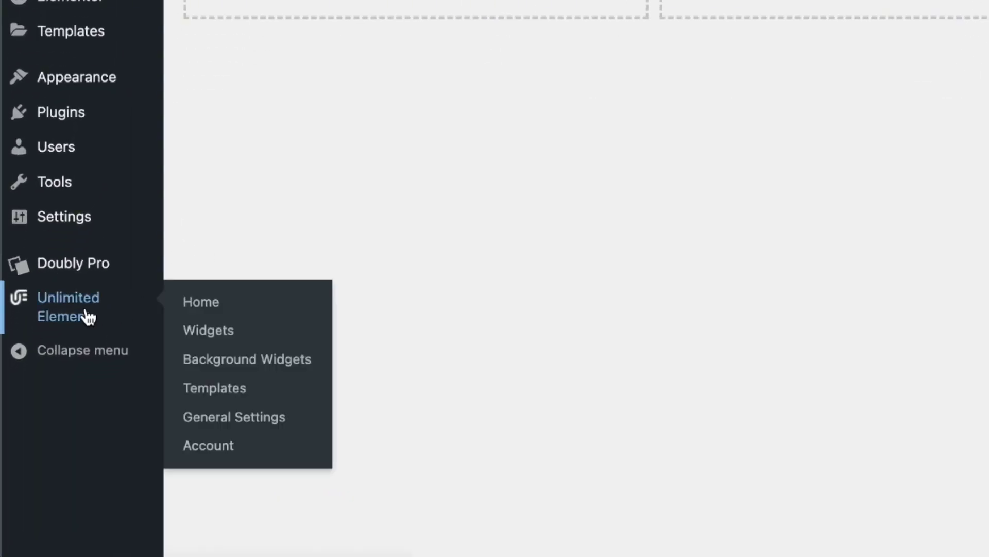
left_click(202, 333)
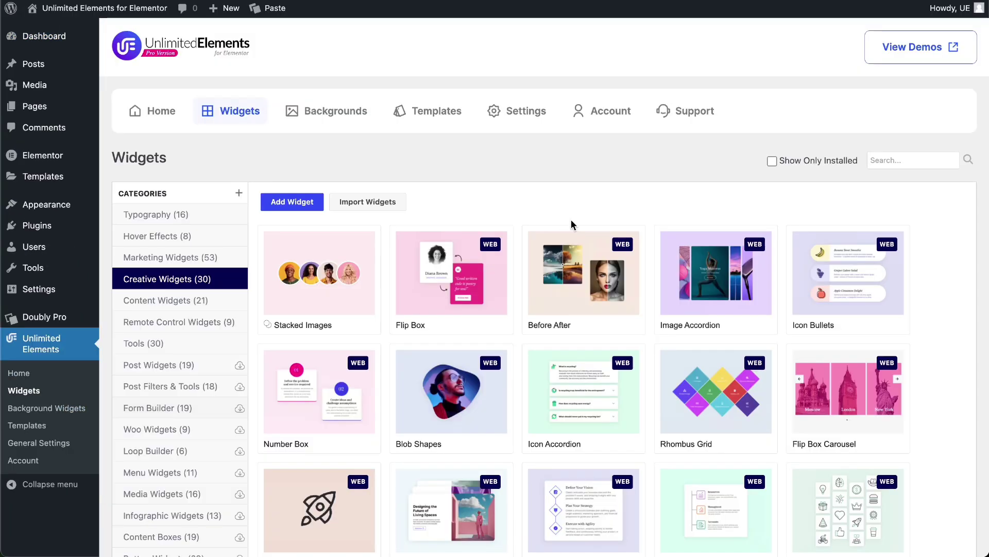
left_click(899, 161)
type("RSS Feed")
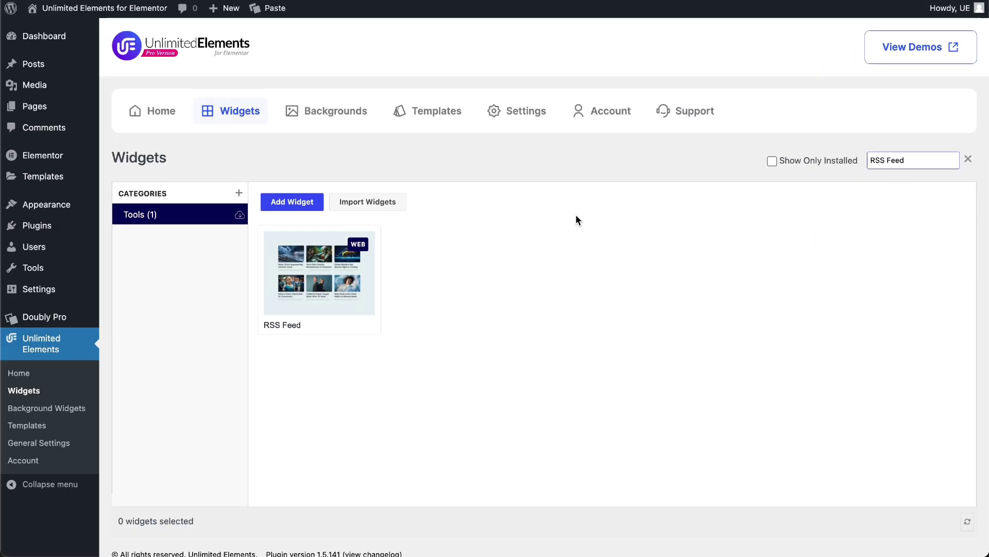
left_click(296, 287)
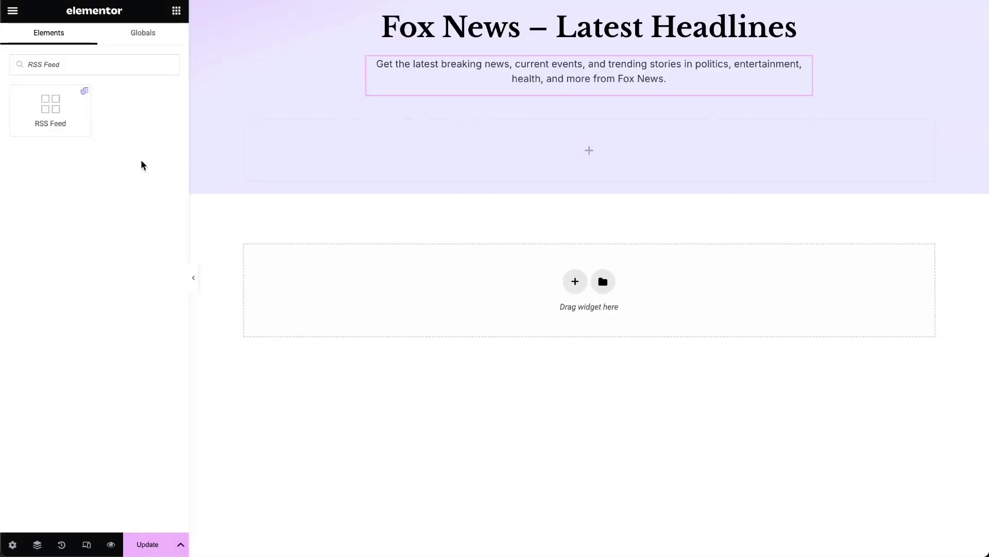
Place the RSS Feed widget under the header and replace its URL with the Fox News latest feed.
left_click_drag(50, 109, 580, 126)
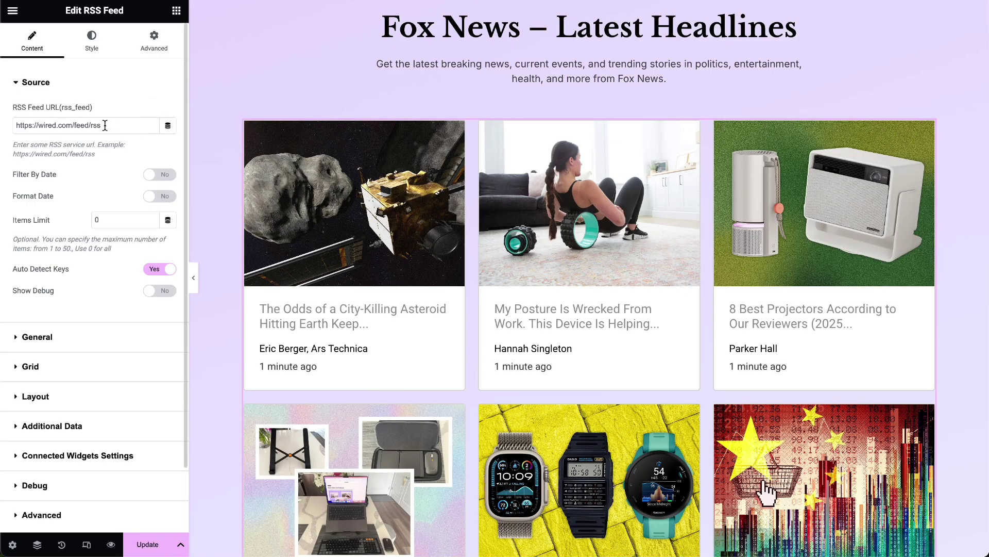
left_click_drag(104, 126, 20, 129)
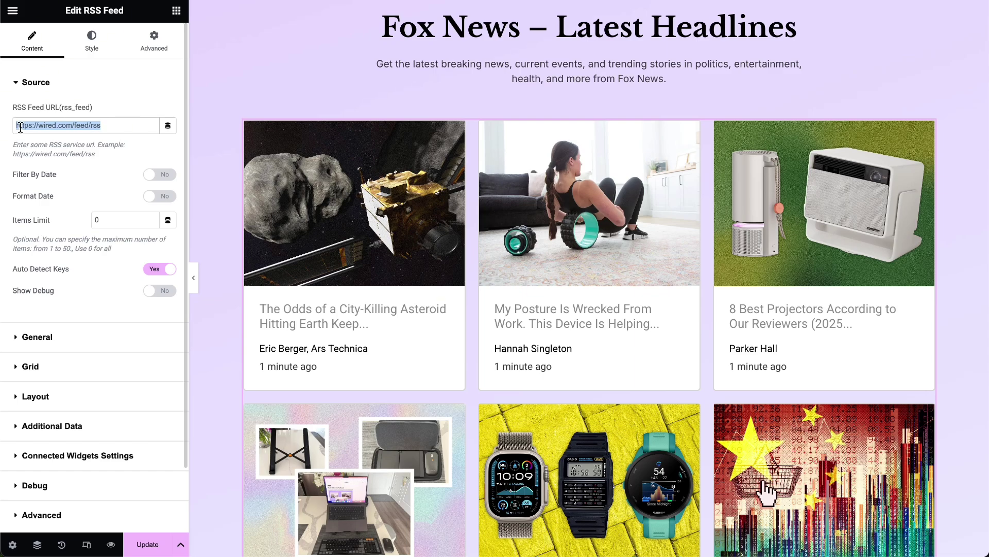
type("http://feeds.foxnews.com/foxnews/latest")
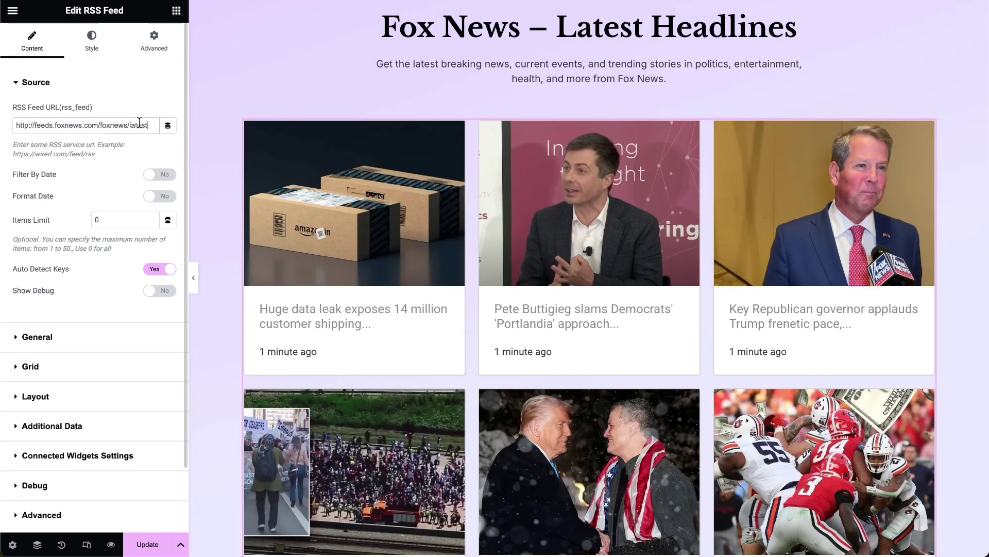
Try Filter By Date (Today) and Format Date, then leave both turned off.
left_click(161, 178)
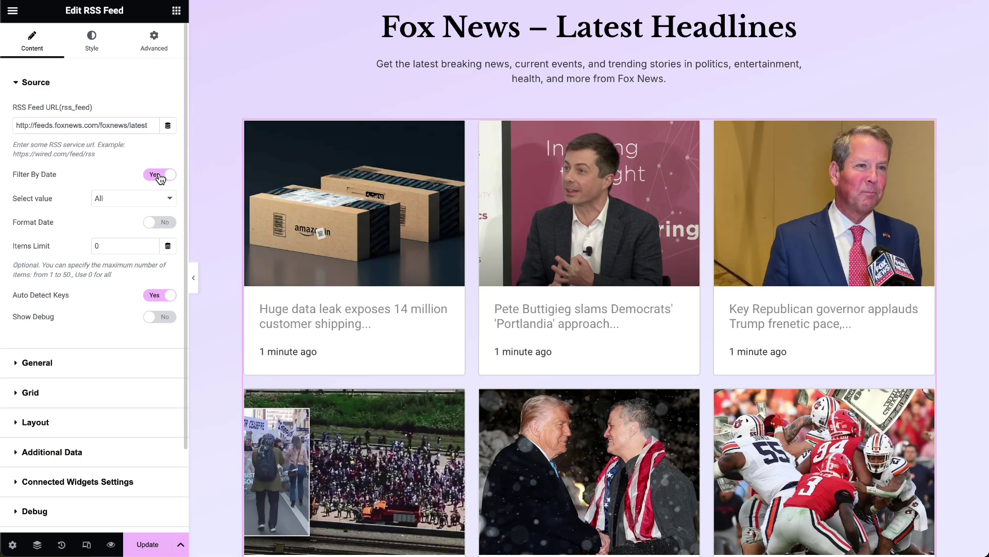
left_click(115, 198)
left_click(115, 198)
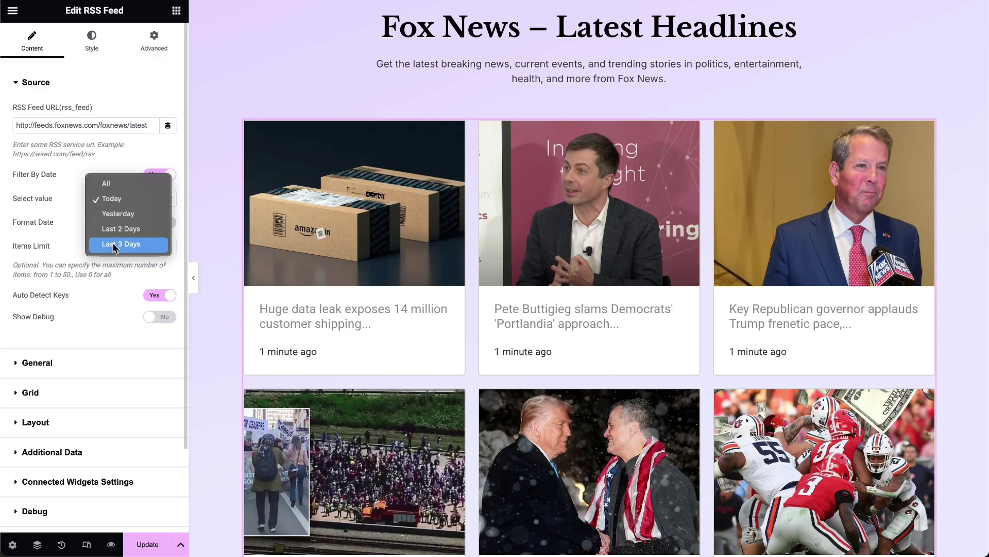
left_click(107, 184)
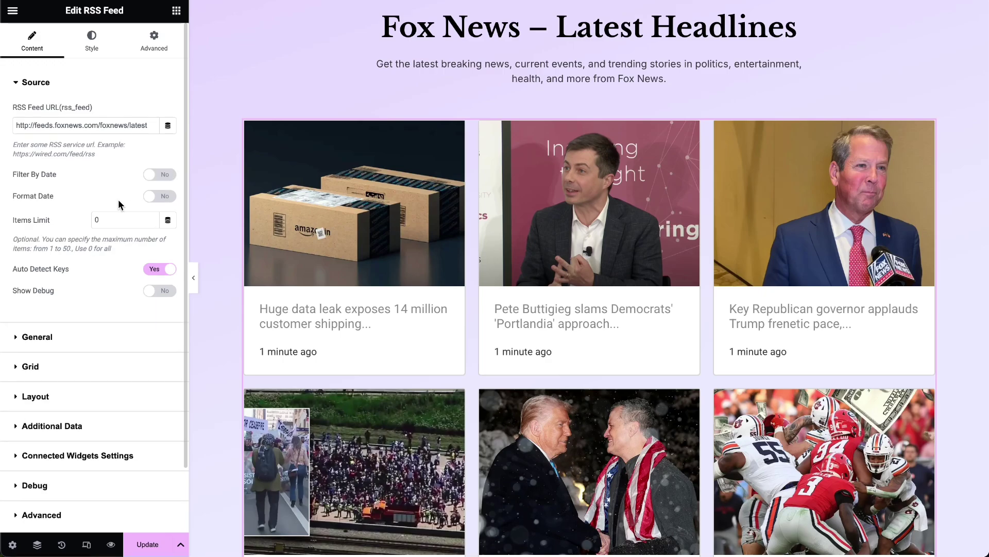
left_click(165, 199)
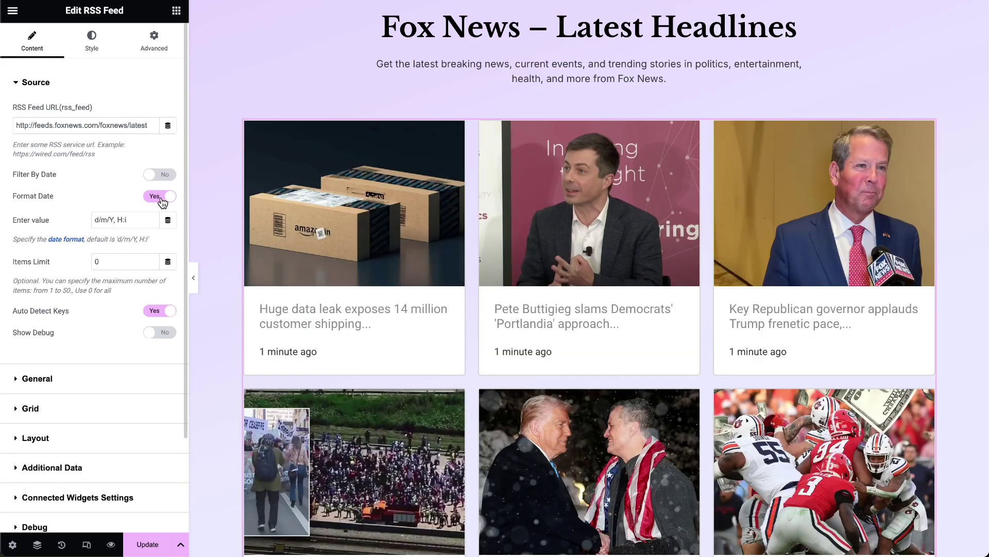
left_click_drag(140, 219, 74, 225)
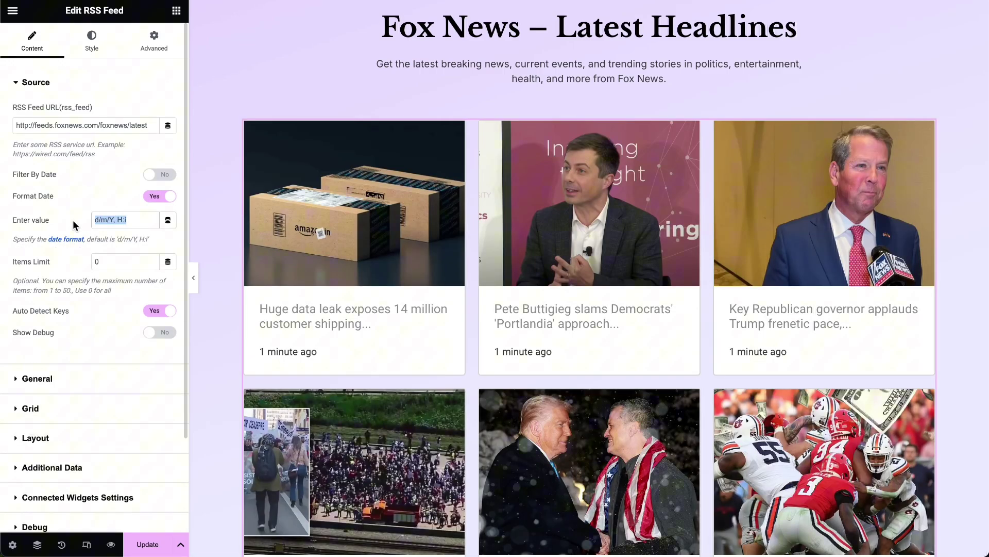
left_click(107, 219)
key("ctrl+z")
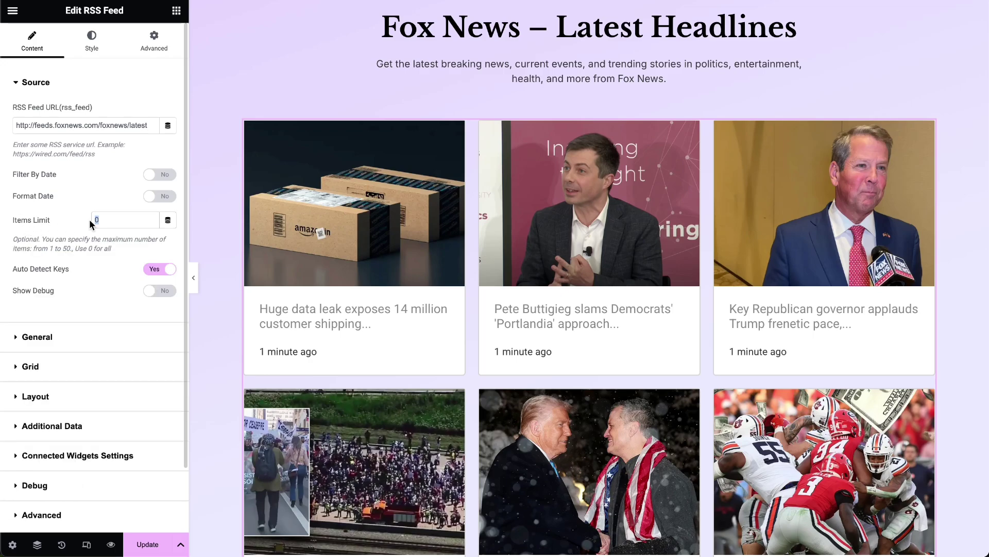
Set Items Limit to 12 and toggle Auto Detect Keys off and back on.
type("12")
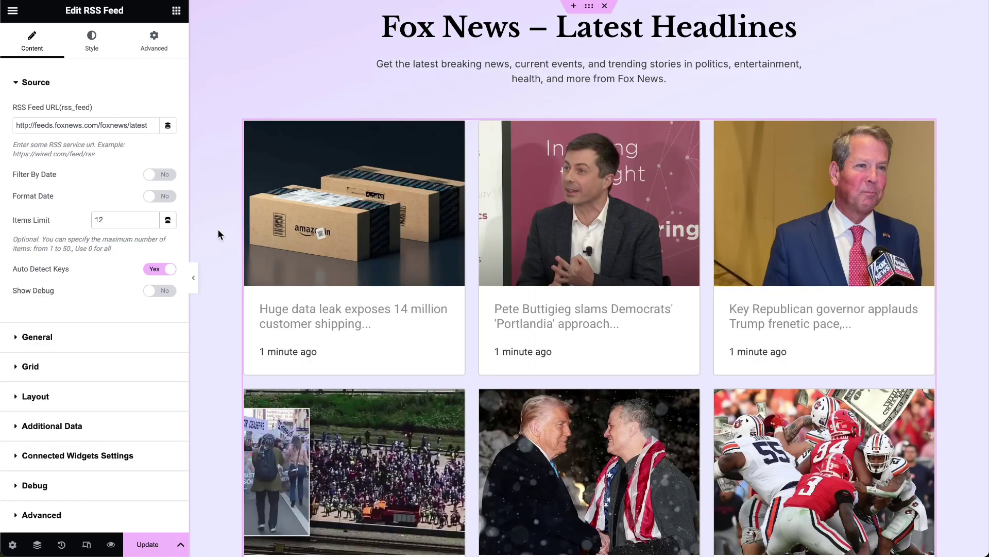
left_click(160, 269)
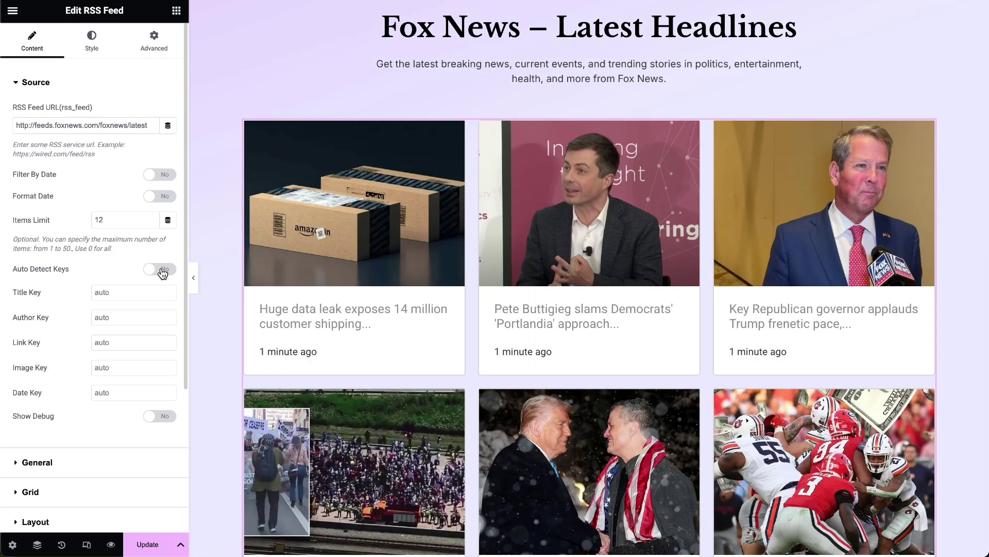
left_click(162, 271)
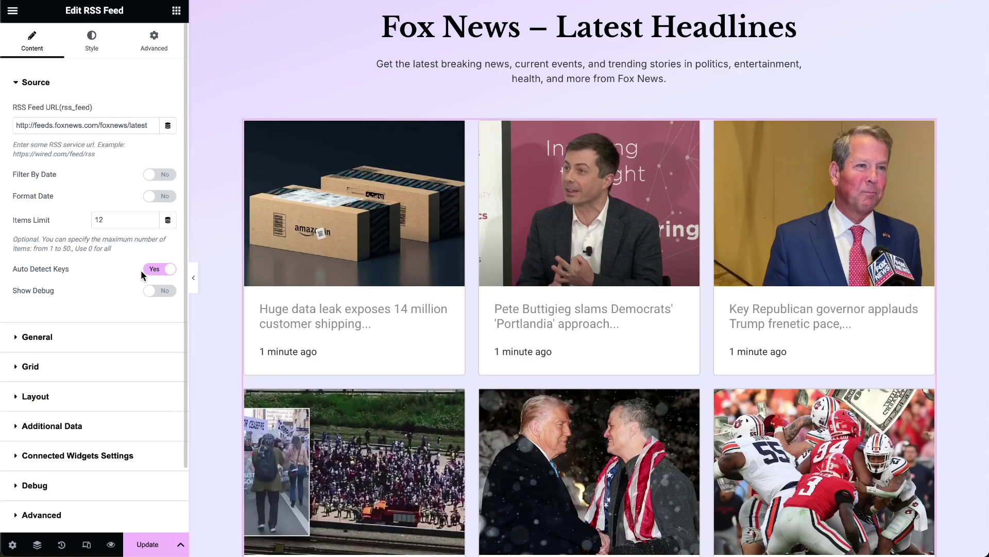
Try the Carousel, Marquee, Coverflow and Swipe layout types, settling on Grid.
left_click(37, 338)
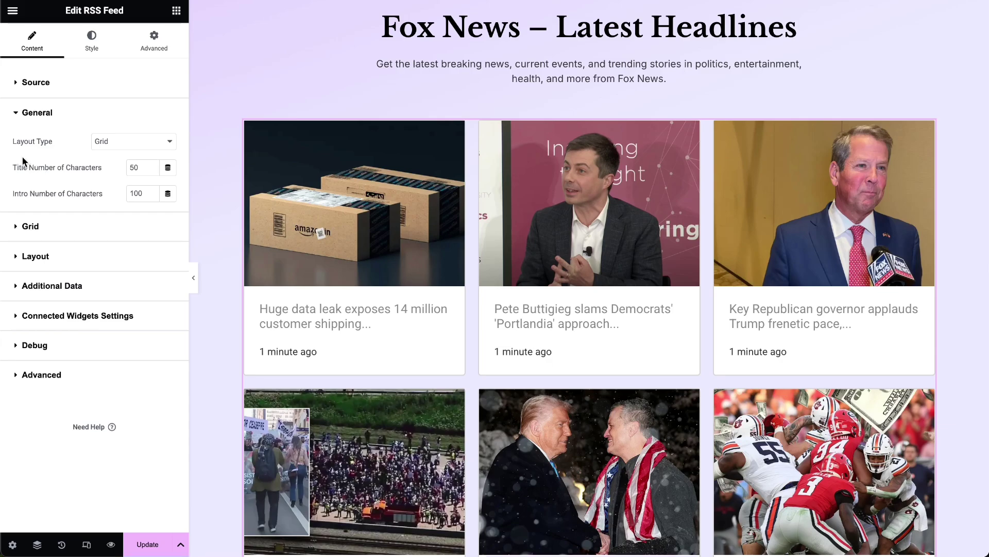
left_click(153, 144)
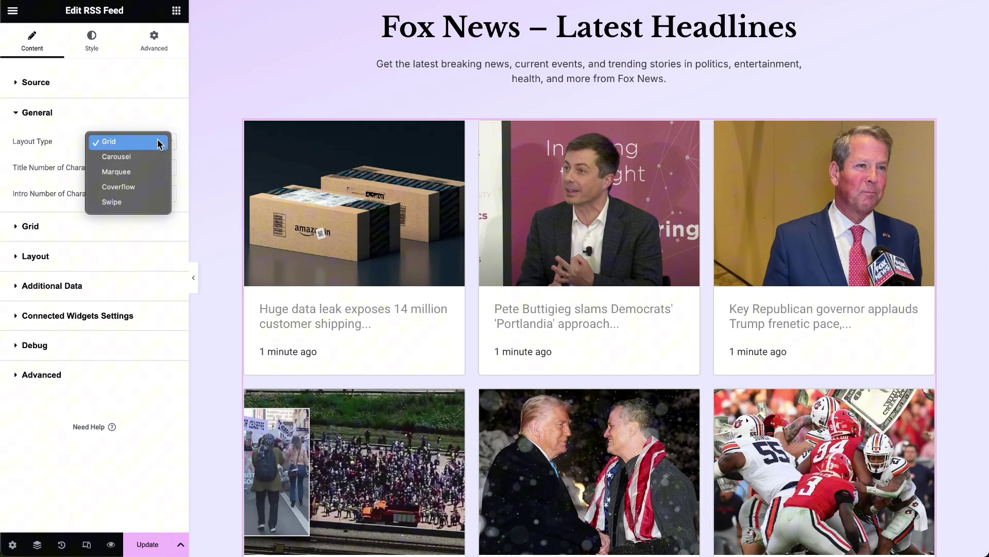
left_click(99, 147)
left_click(122, 142)
left_click(119, 157)
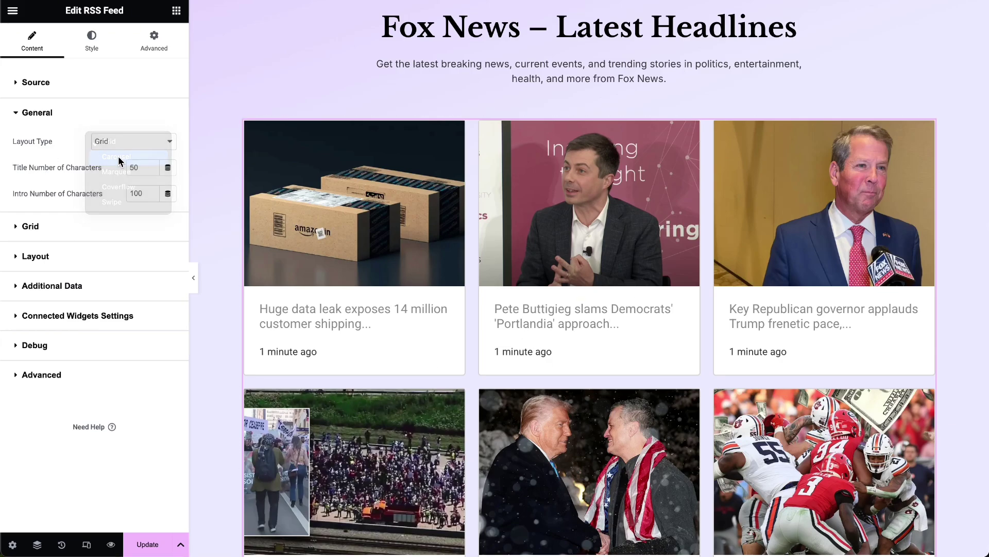
left_click(121, 142)
left_click(117, 158)
left_click(121, 142)
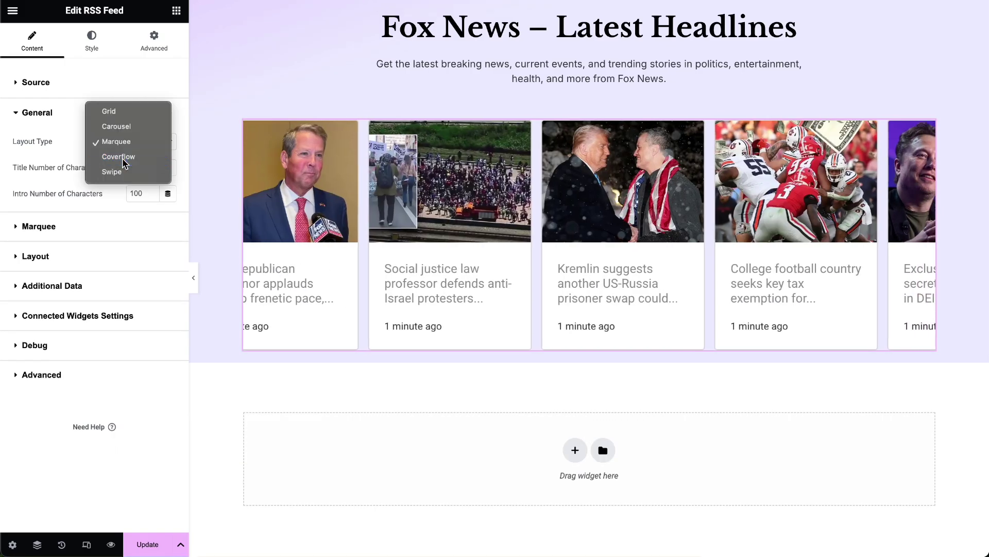
left_click(122, 159)
left_click(121, 142)
left_click(113, 157)
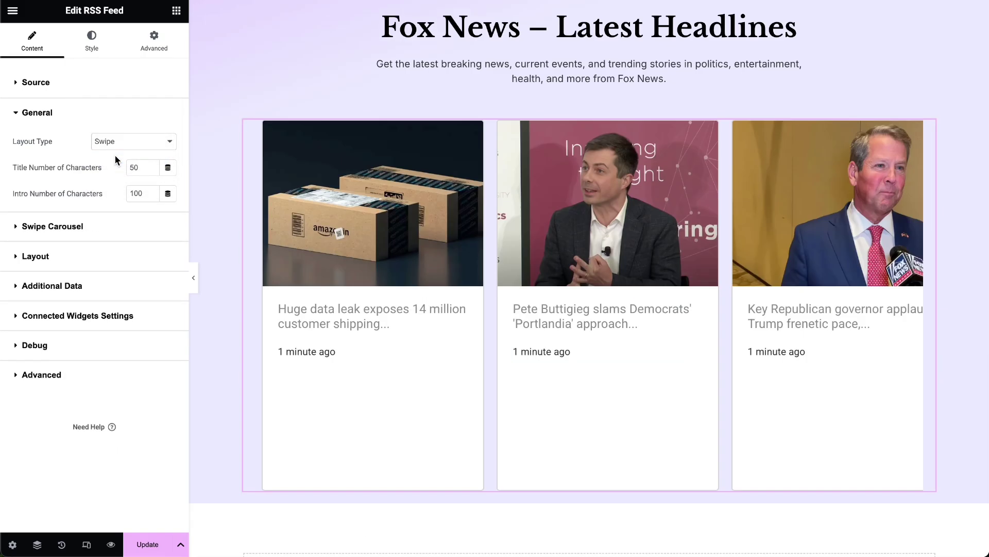
left_click(140, 144)
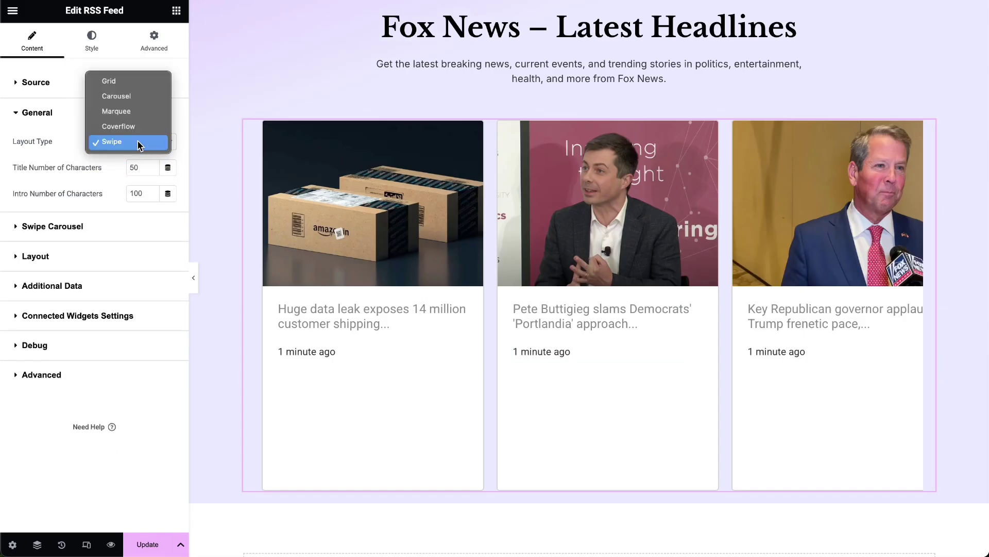
left_click(145, 85)
left_click(131, 142)
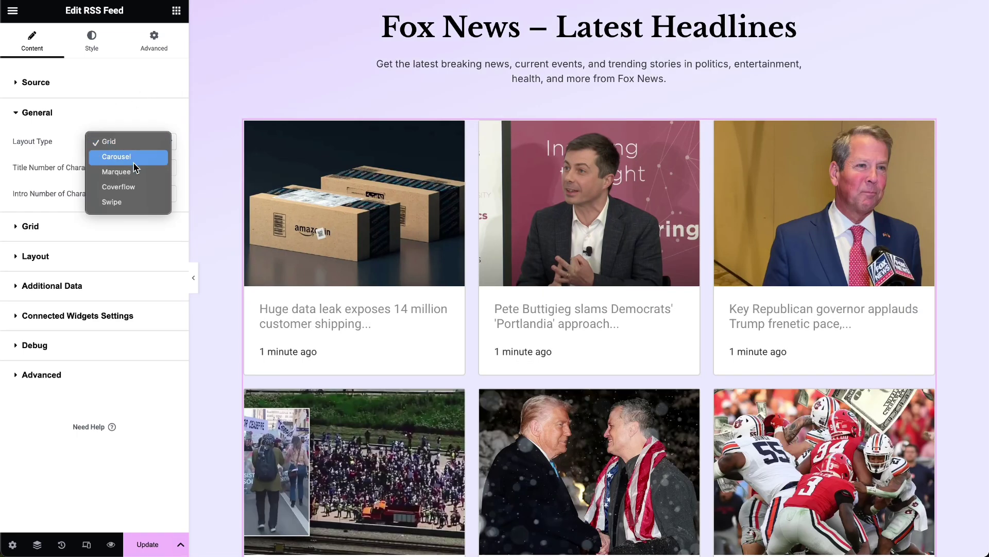
left_click(85, 183)
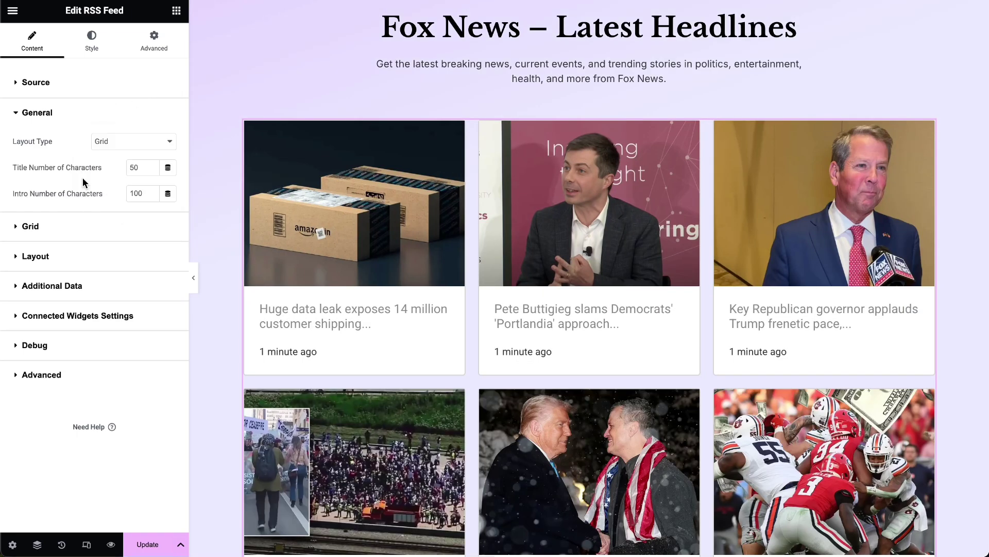
Try a 20-character title limit, then restore it to 50.
type("20")
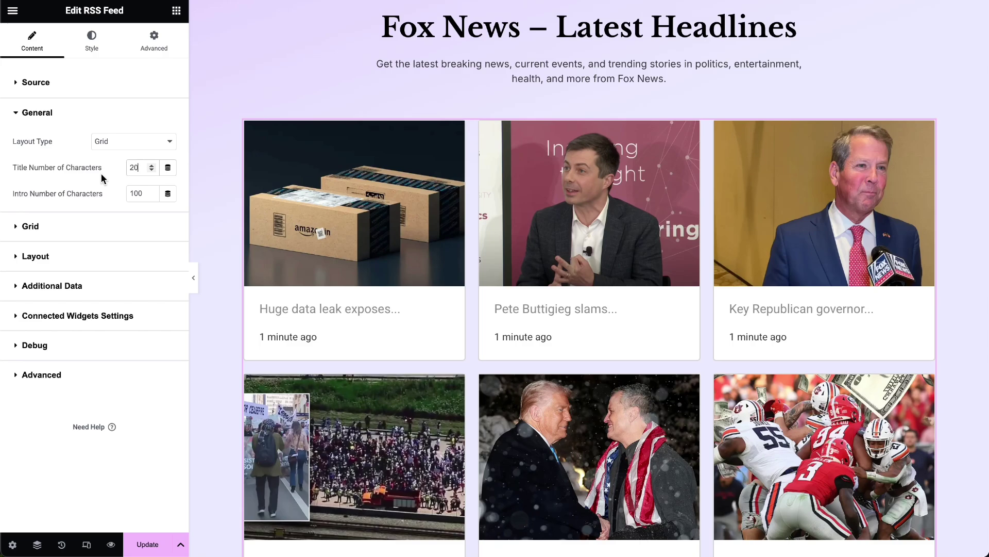
key("BackSpace")
key("BackSpace")
type("50")
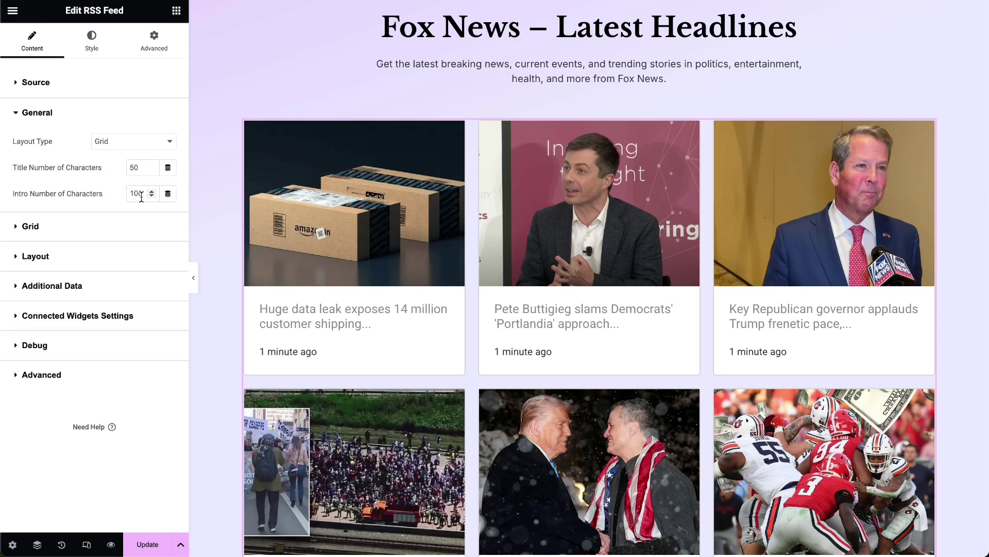
Try 2 grid columns, return to three, and widen the gap between cards.
left_click(29, 228)
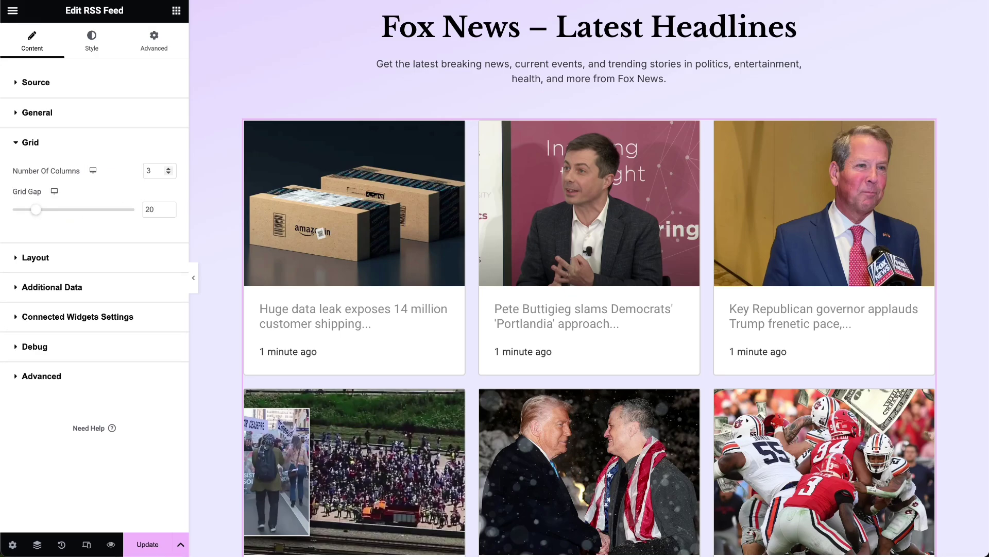
left_click(168, 168)
left_click(168, 174)
key("BackSpace")
type("2")
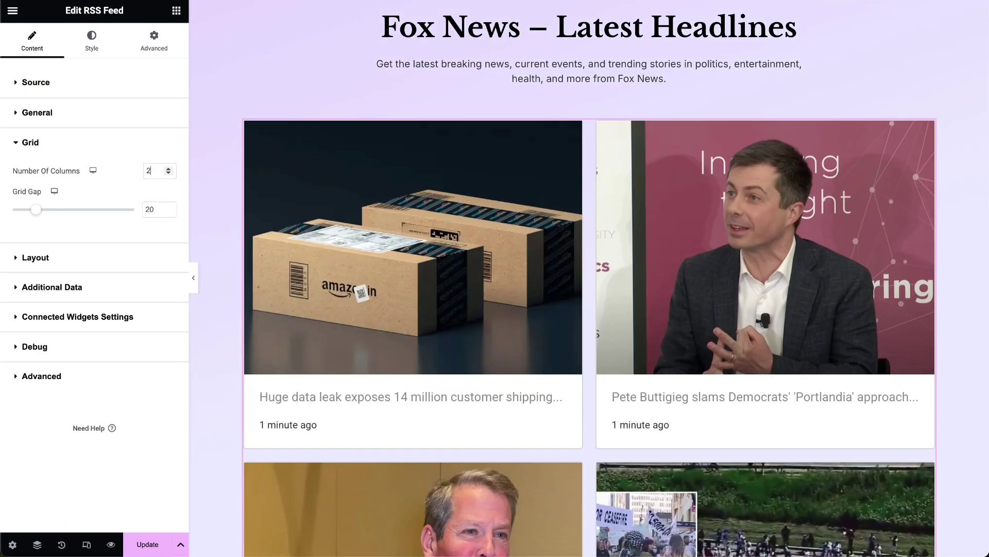
key("Up")
mouse_move(35, 209)
left_mouse_down()
mouse_move(68, 210)
mouse_move(43, 212)
left_mouse_up()
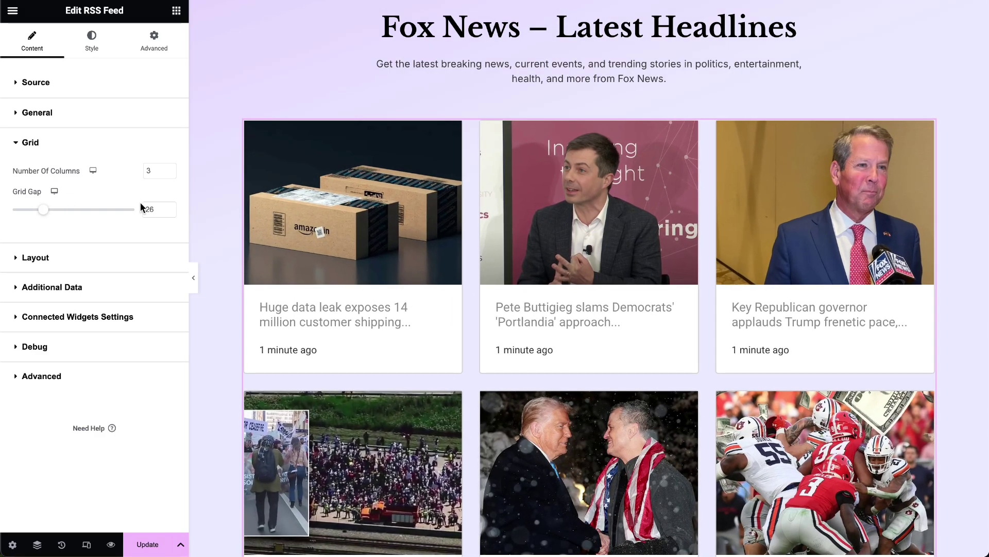
Switch the card layout to Reverse and toggle post images off and back on.
left_click(30, 259)
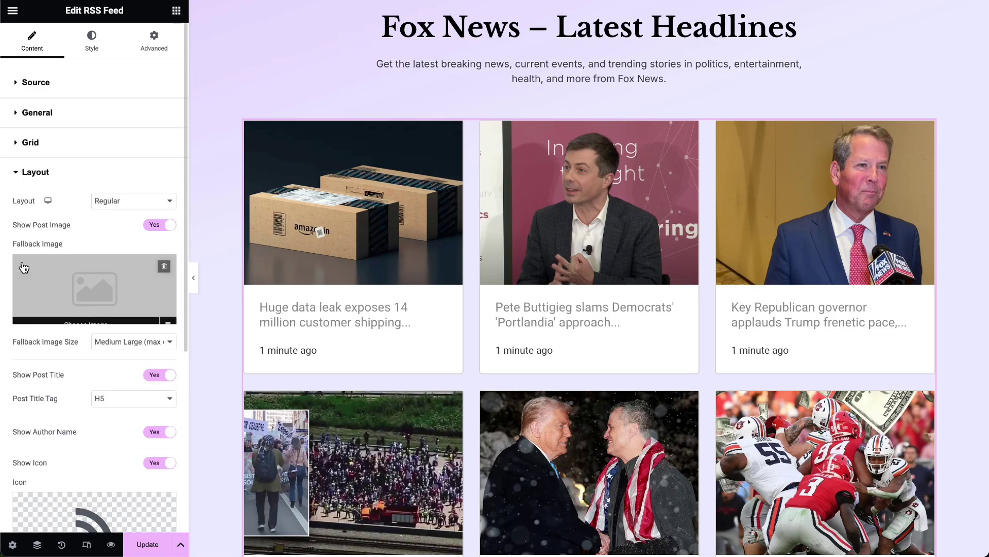
left_click(126, 200)
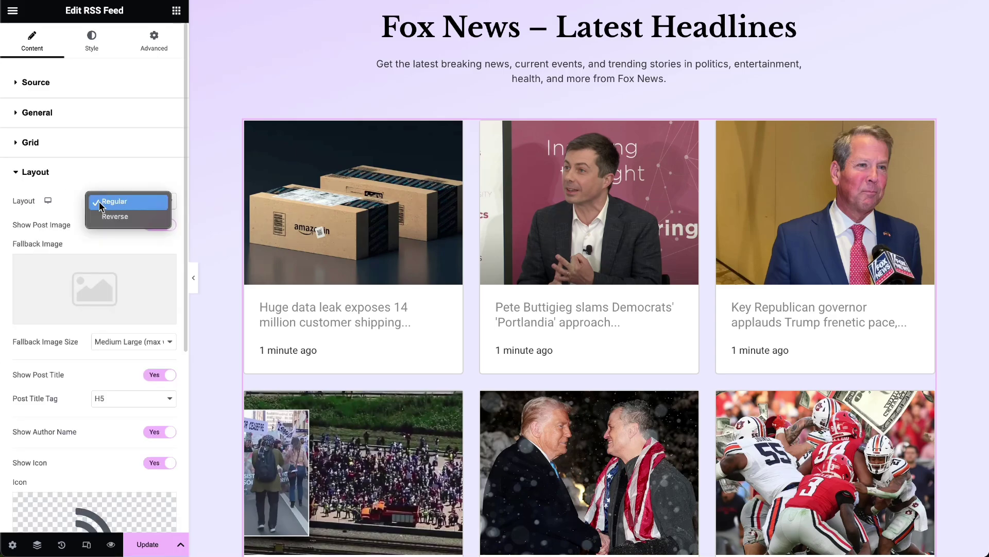
left_click(124, 202)
left_click(123, 201)
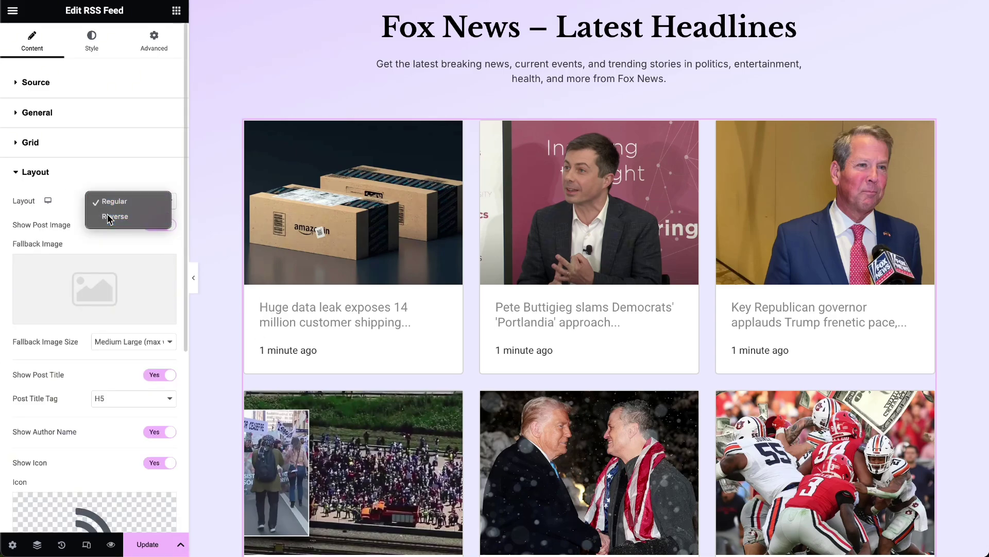
left_click(106, 217)
left_click(148, 225)
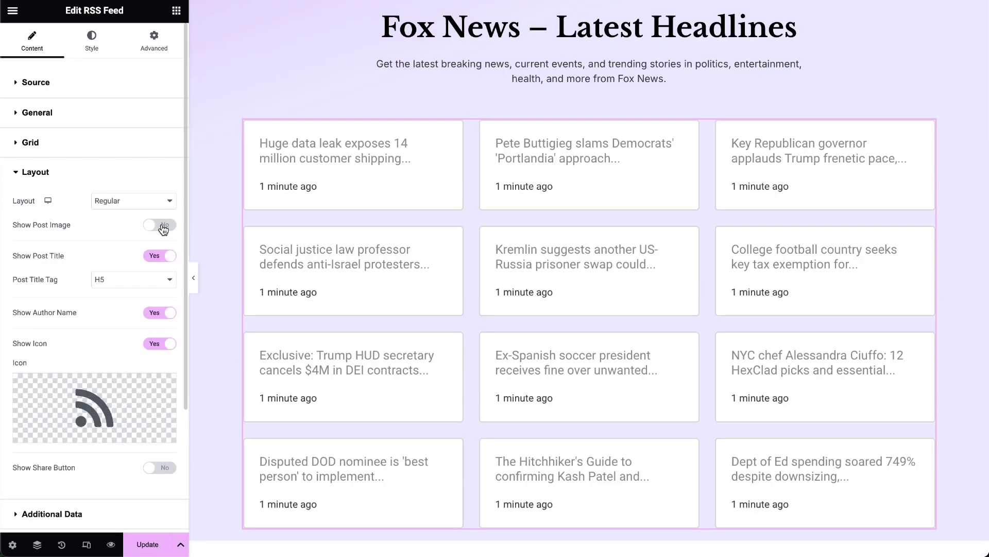
left_click(163, 227)
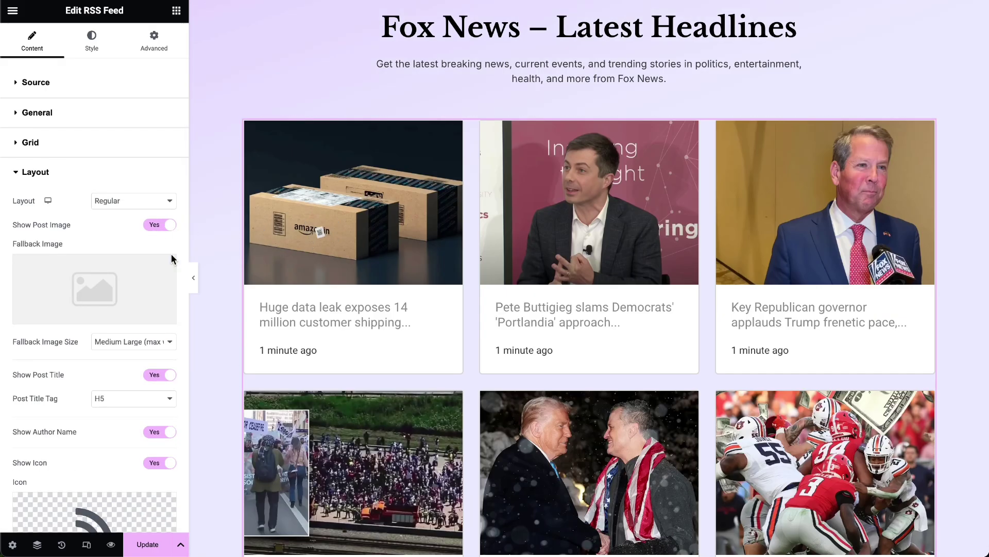
Set the fallback image size to Full without choosing a fallback image.
mouse_move(138, 263)
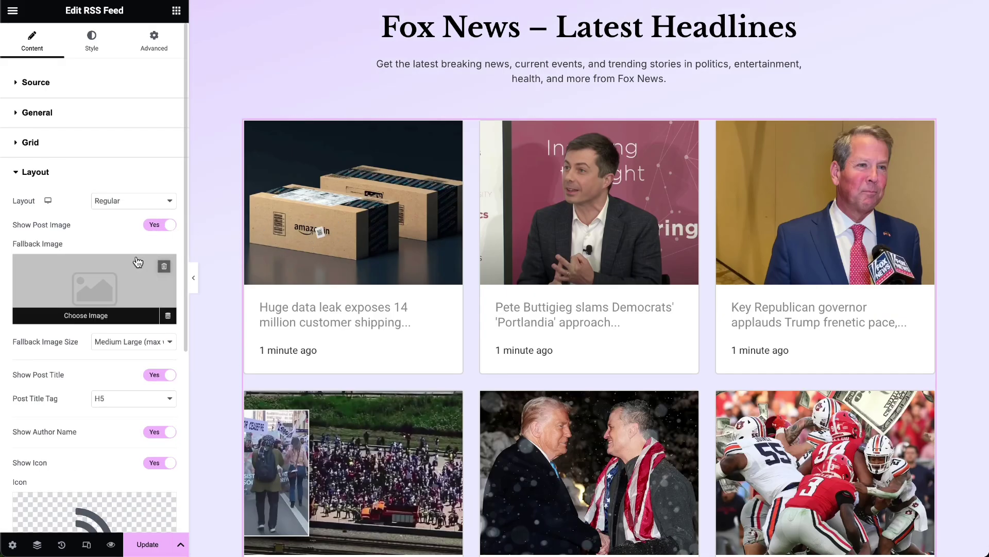
left_click(96, 313)
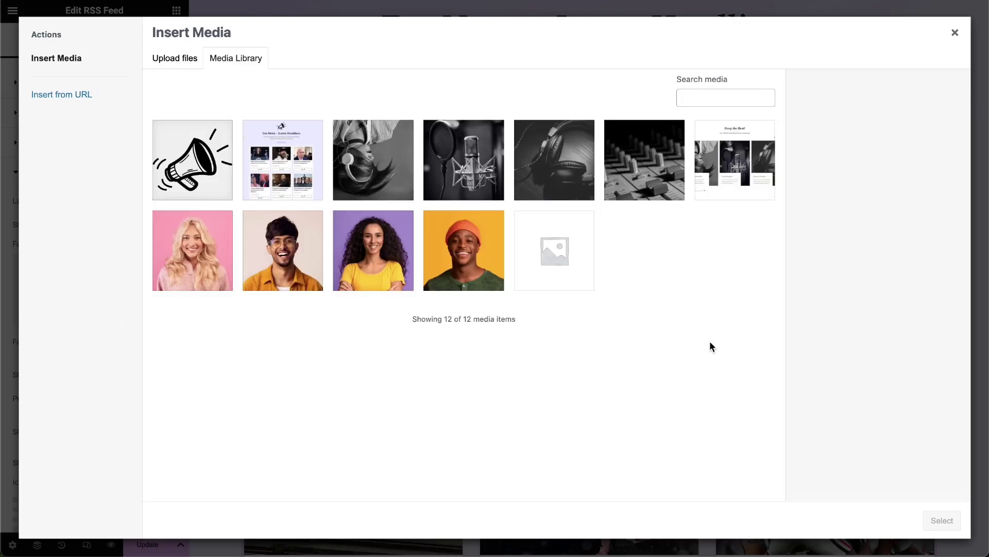
left_click(955, 34)
left_click(140, 306)
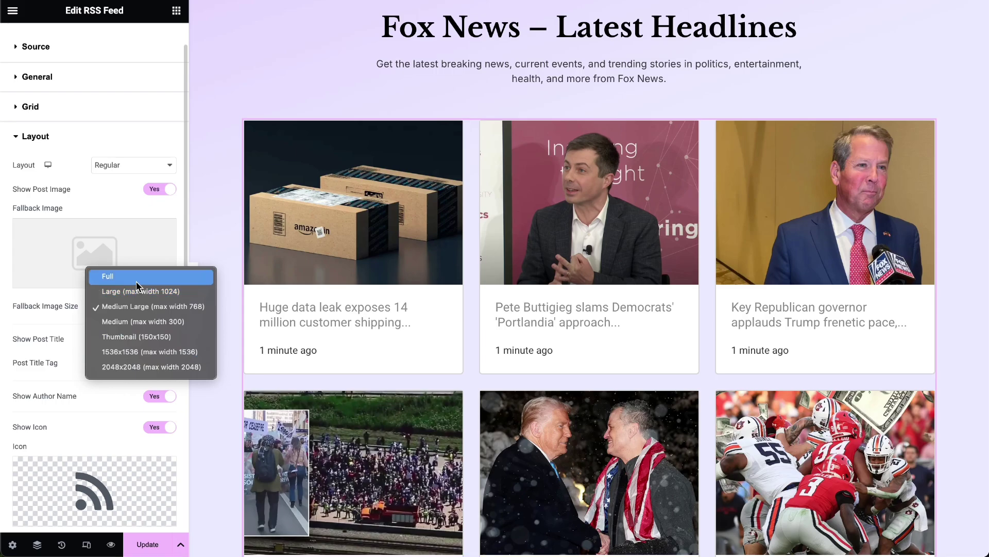
left_click(105, 276)
Keep post titles shown as H5 headings after trying H4, and keep the feed icon enabled.
scroll(95, 274, "down", 1)
left_click(164, 299)
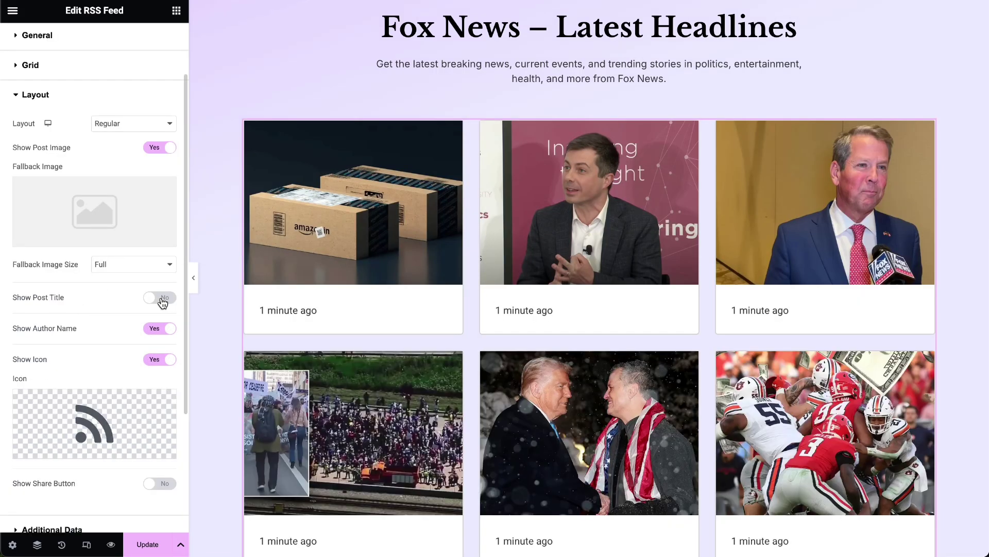
left_click(164, 299)
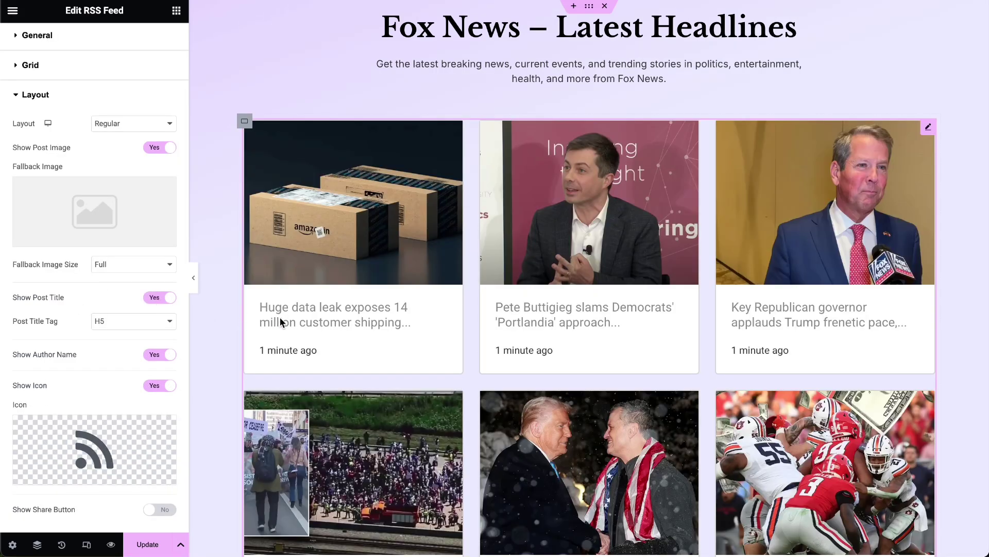
scroll(137, 309, "down", 1)
left_click(136, 295)
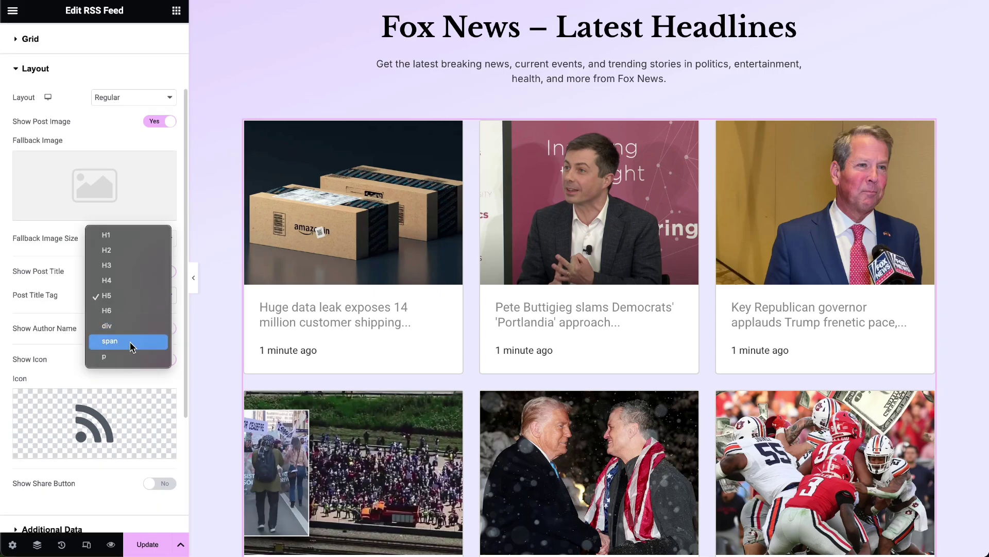
left_click(127, 281)
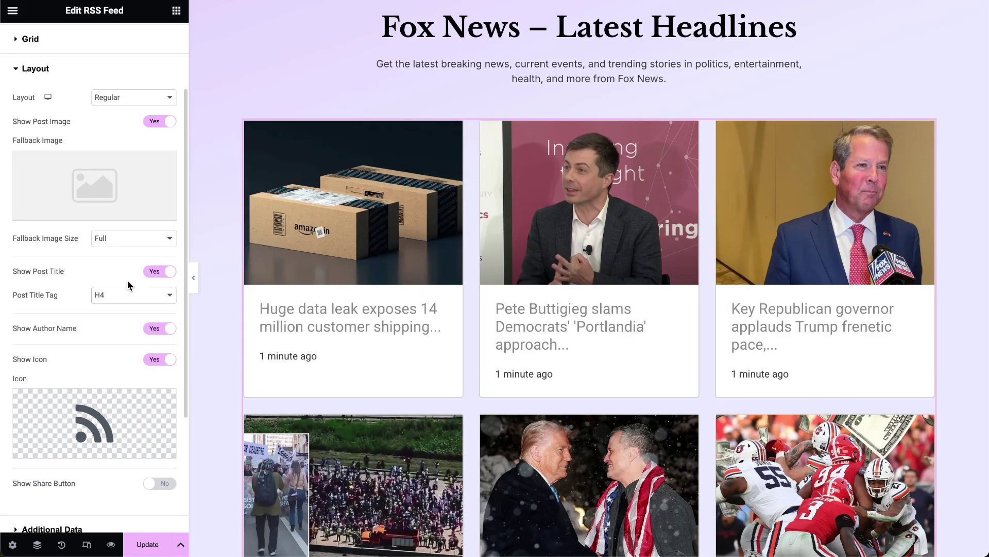
left_click(129, 295)
left_click(127, 310)
scroll(34, 293, "down", 1)
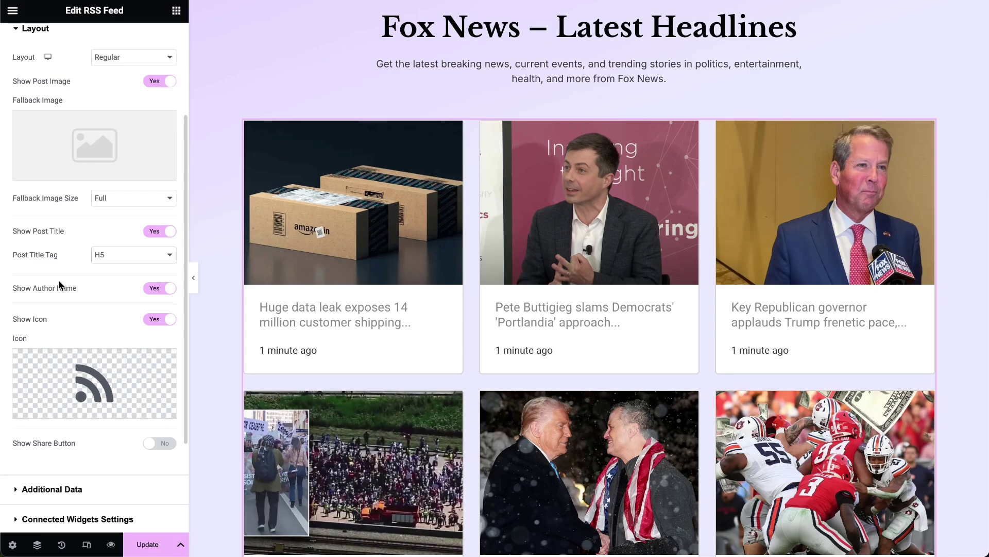
scroll(150, 291, "down", 1)
left_click(148, 278)
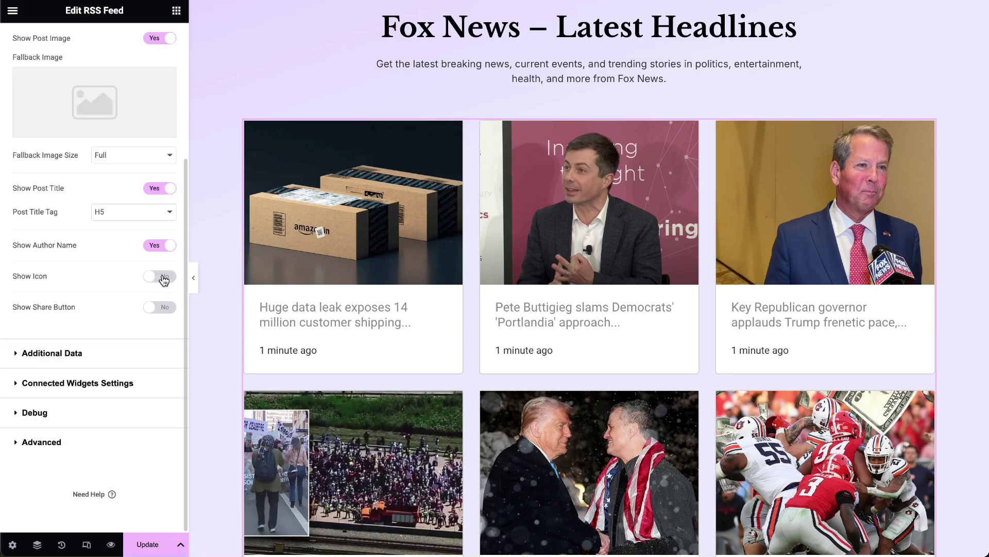
left_click(163, 278)
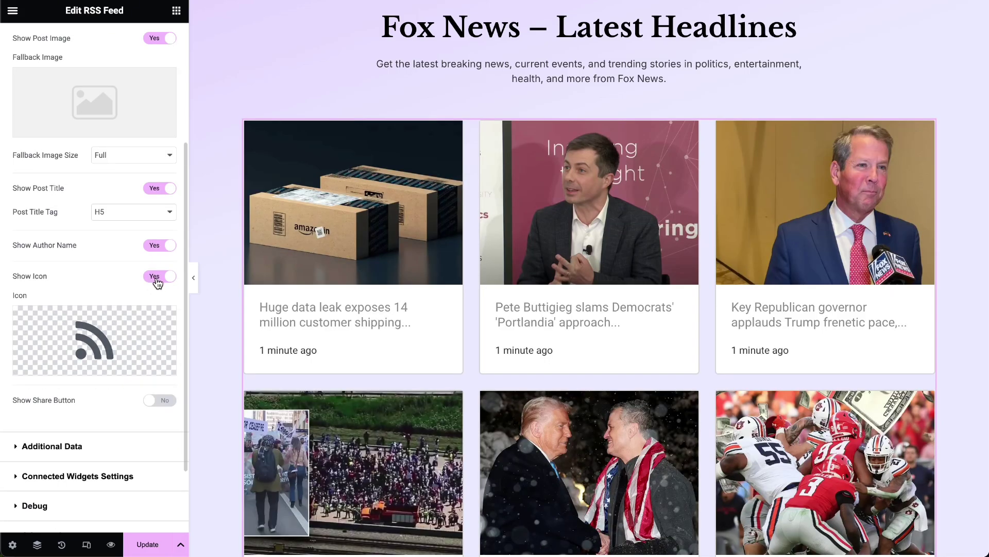
Keep the Rss feed icon and add Share buttons to every card.
left_click(87, 338)
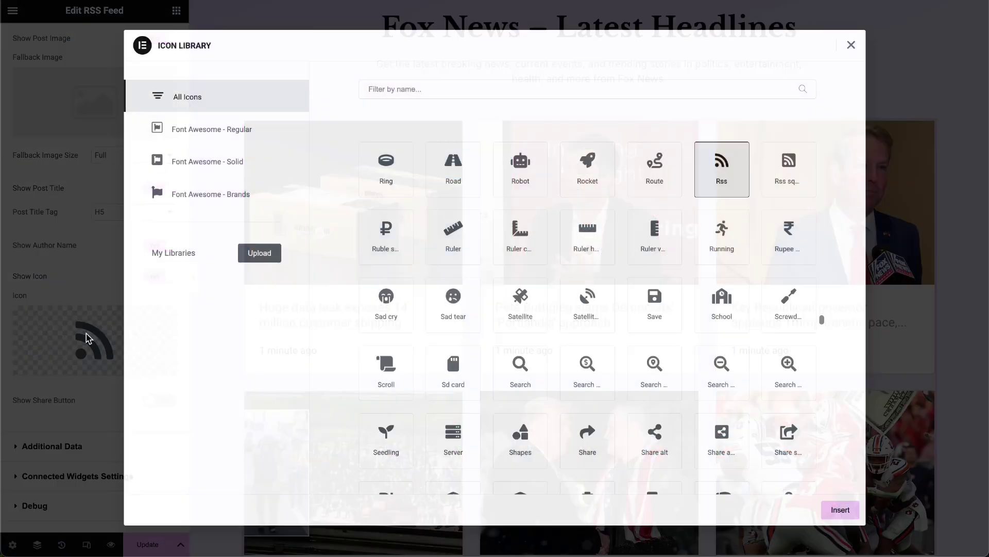
double_click(740, 164)
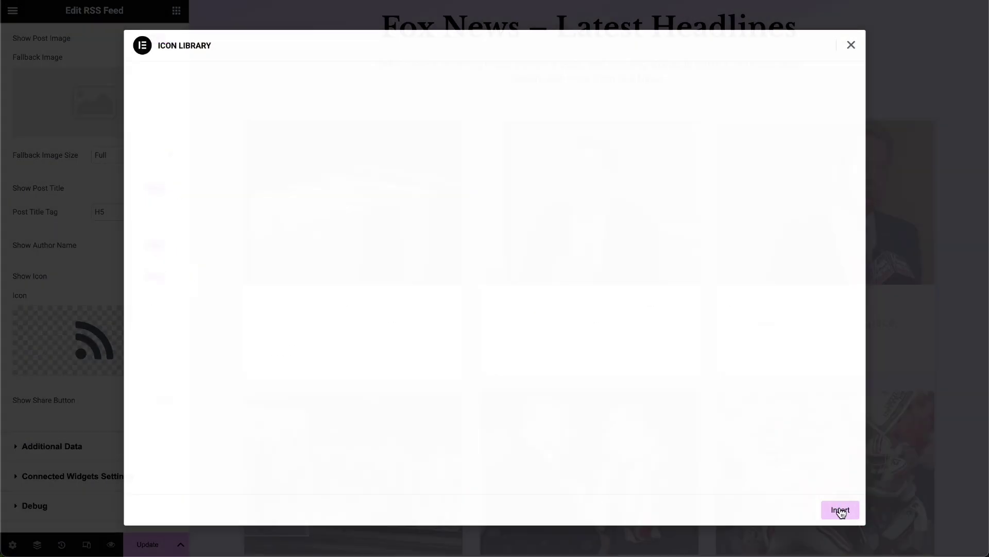
scroll(137, 304, "down", 2)
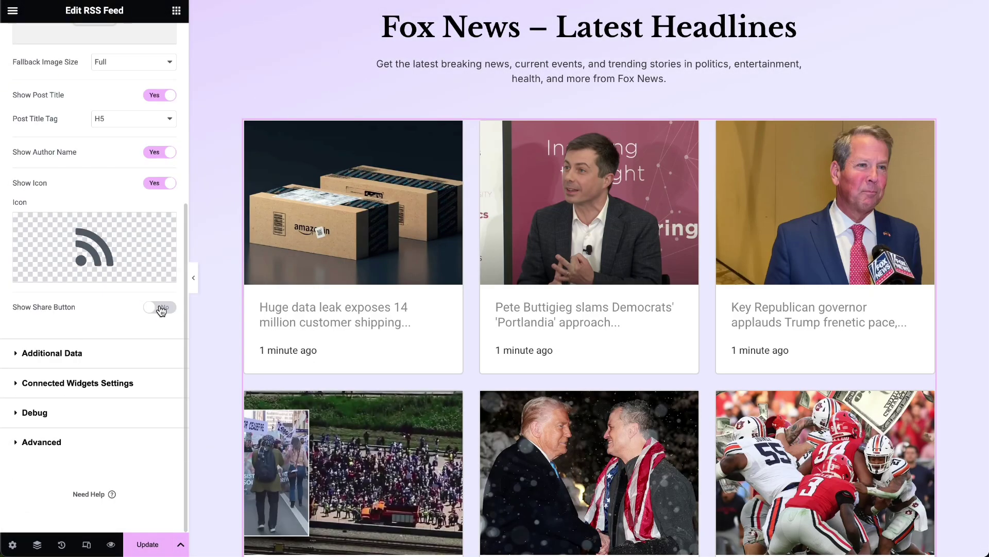
left_click(160, 309)
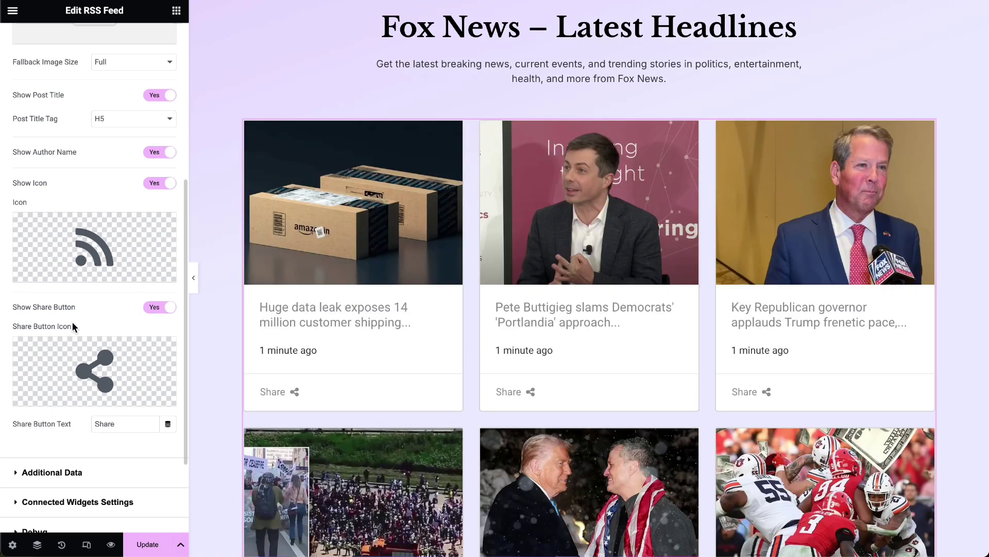
Give the Share buttons the curved Share arrow icon and expand Additional Data.
mouse_move(254, 400)
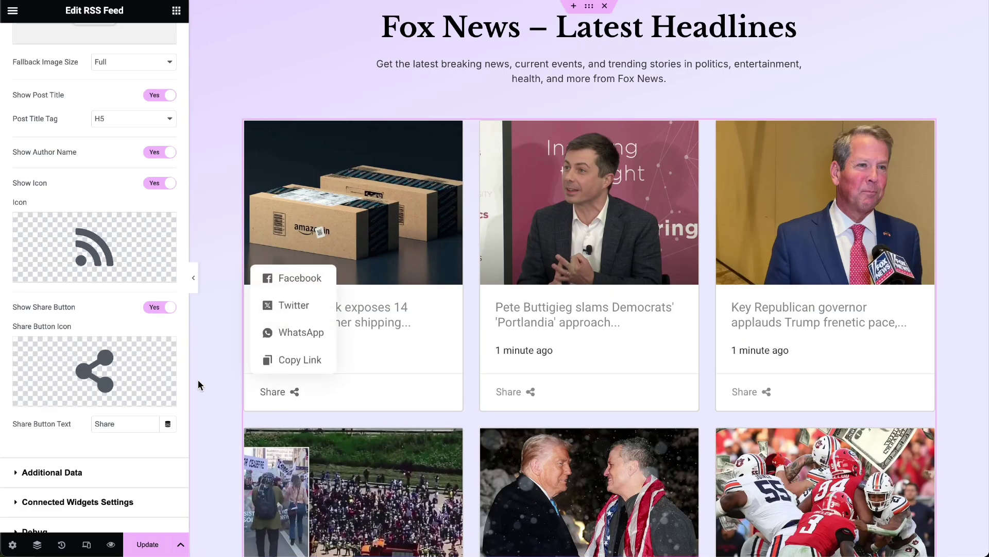
mouse_move(101, 368)
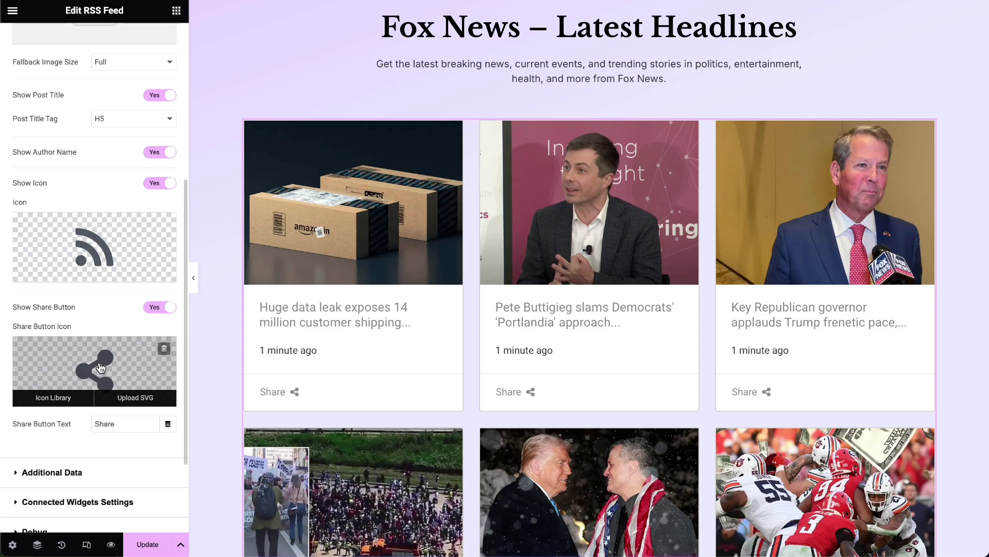
left_click(101, 367)
left_click(570, 163)
left_click(840, 509)
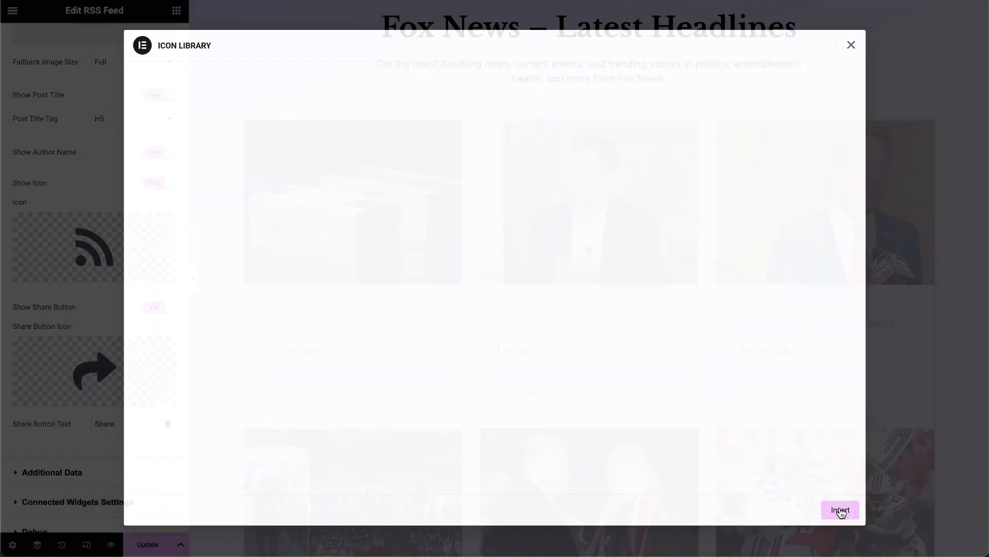
scroll(119, 334, "down", 2)
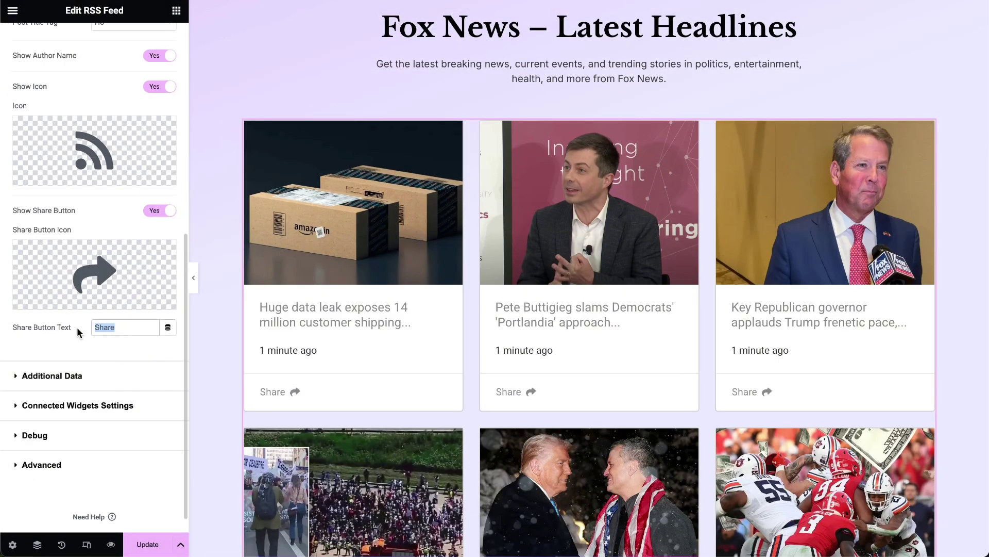
left_click(25, 376)
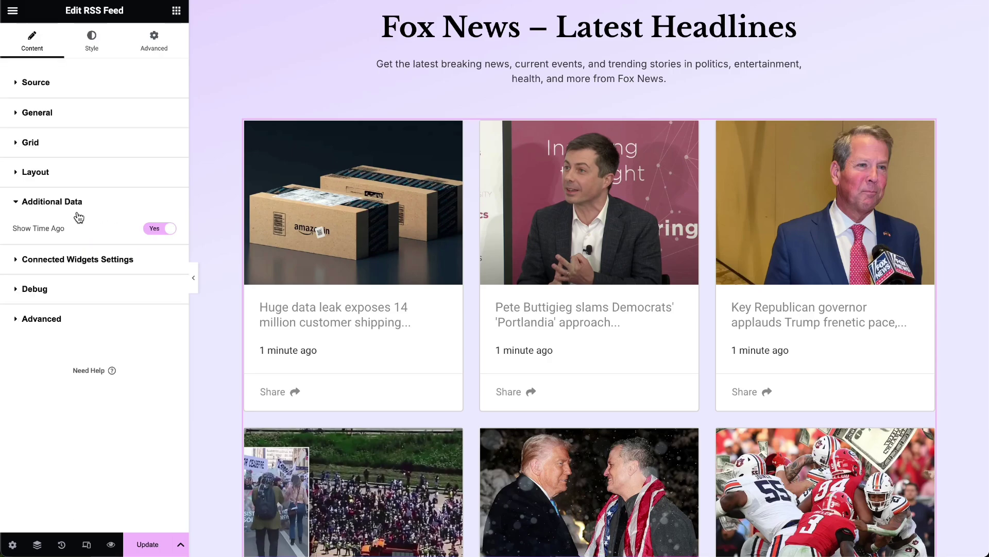
Keep Show Time Ago on, enable Remote Connection as Auto Detectable, and turn on Sync.
left_click(149, 229)
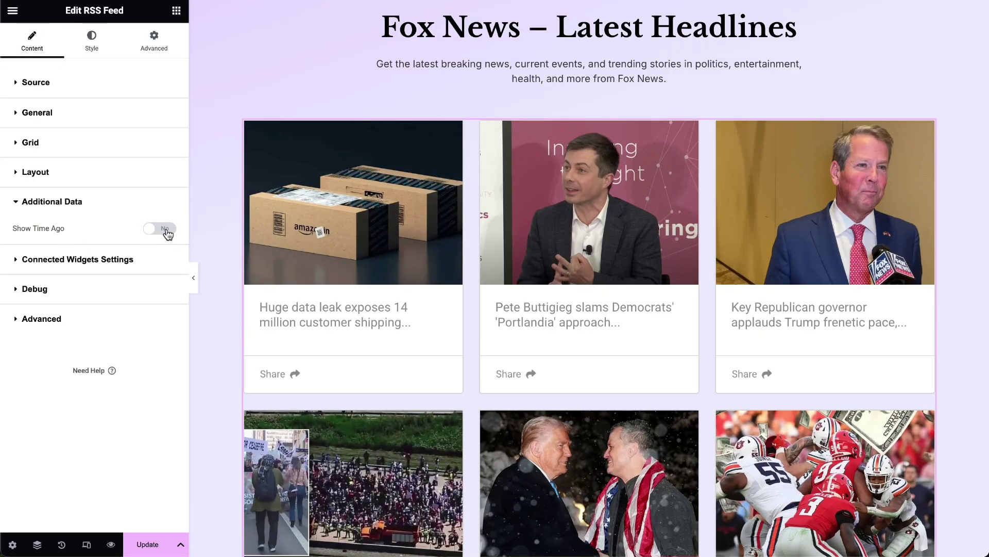
left_click(167, 230)
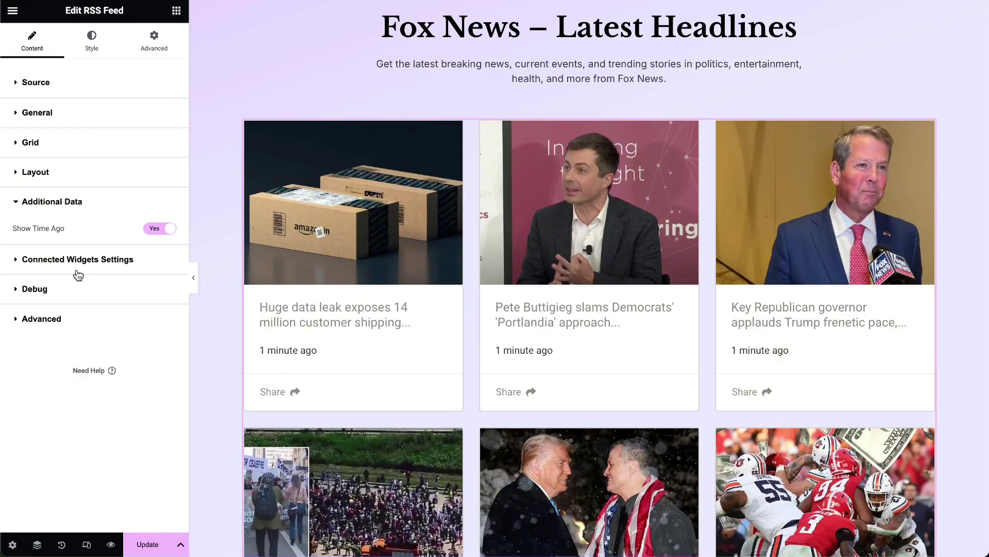
left_click(78, 273)
scroll(60, 284, "down", 1)
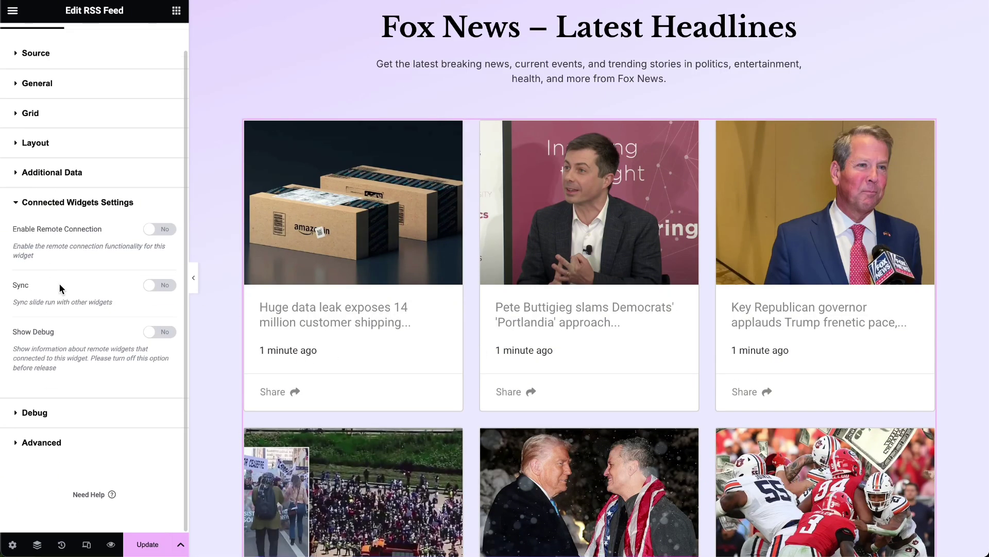
left_click(166, 231)
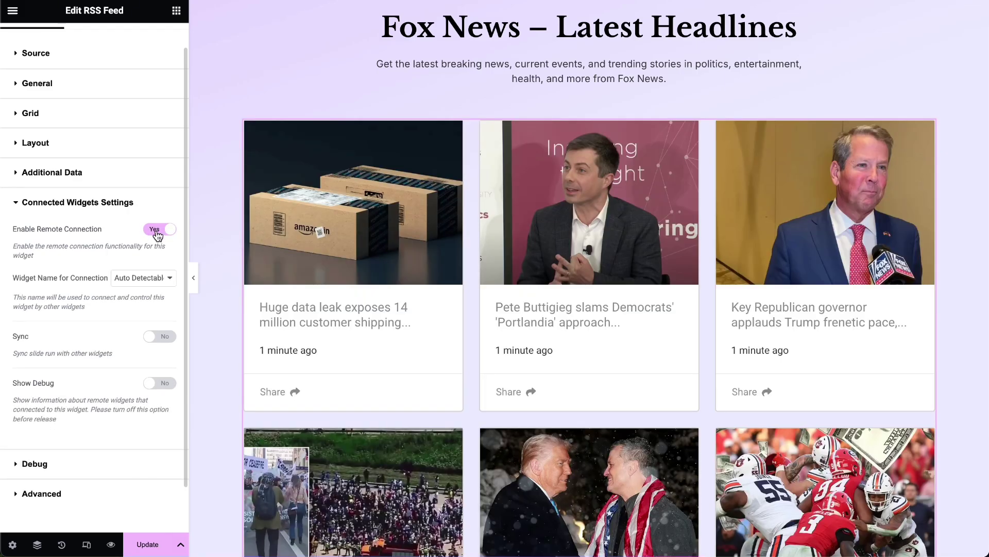
left_click(132, 279)
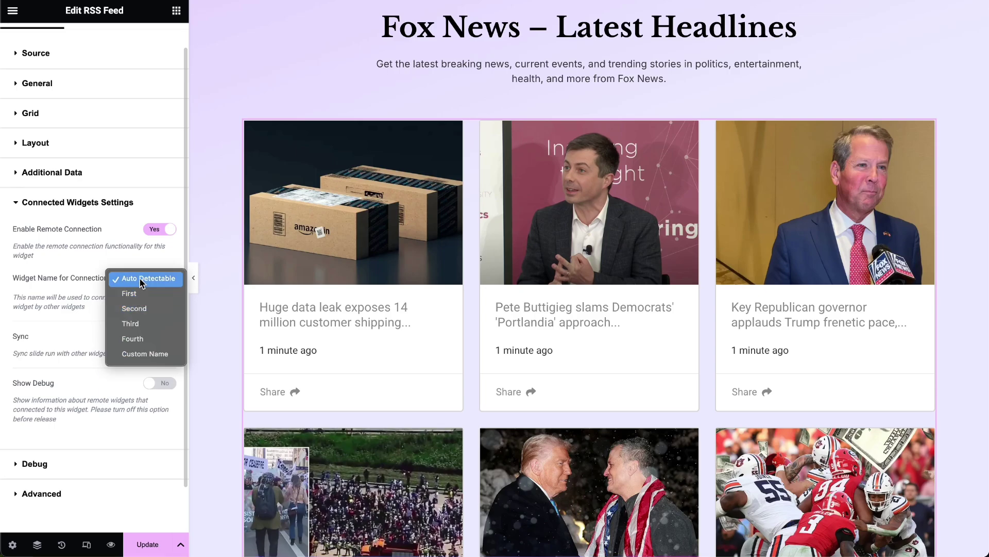
left_click(144, 279)
scroll(15, 323, "down", 1)
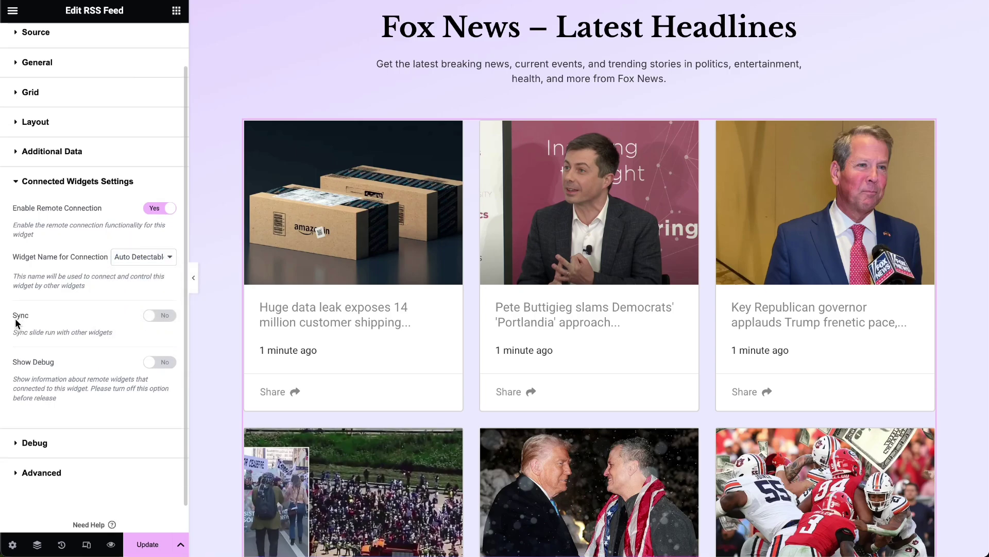
left_click(162, 317)
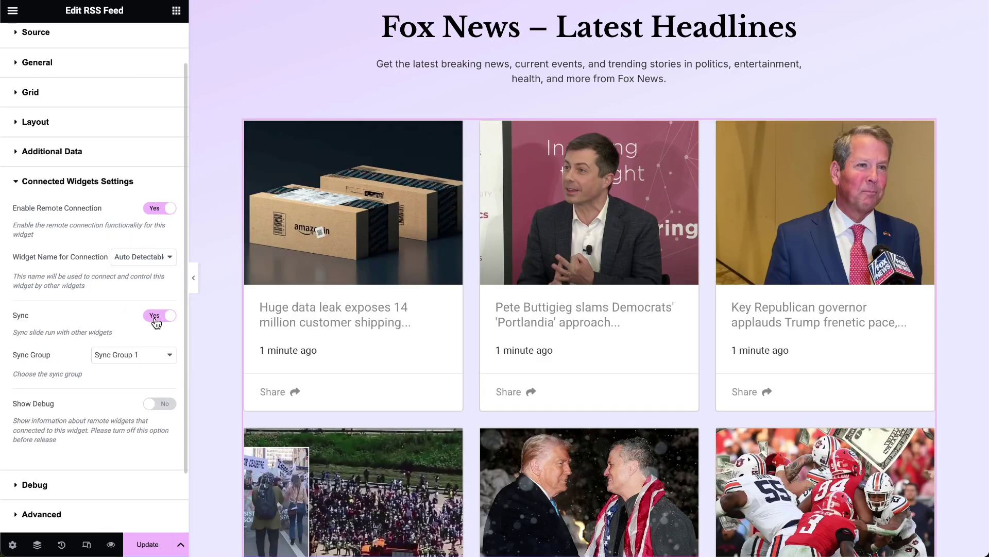
left_click(478, 149)
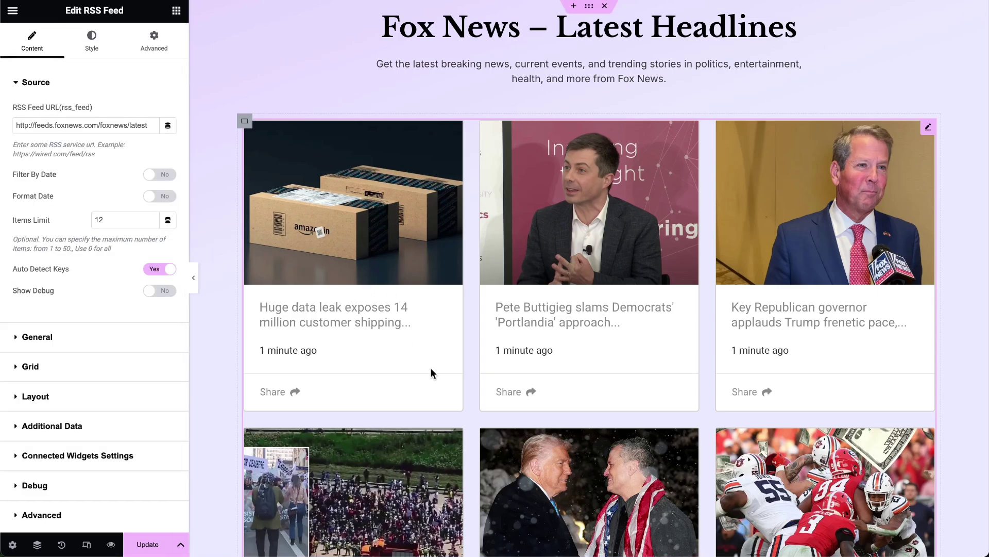
In Style, adjust the card background colour, make titles black and enlarge their font.
scroll(431, 368, "down", 10)
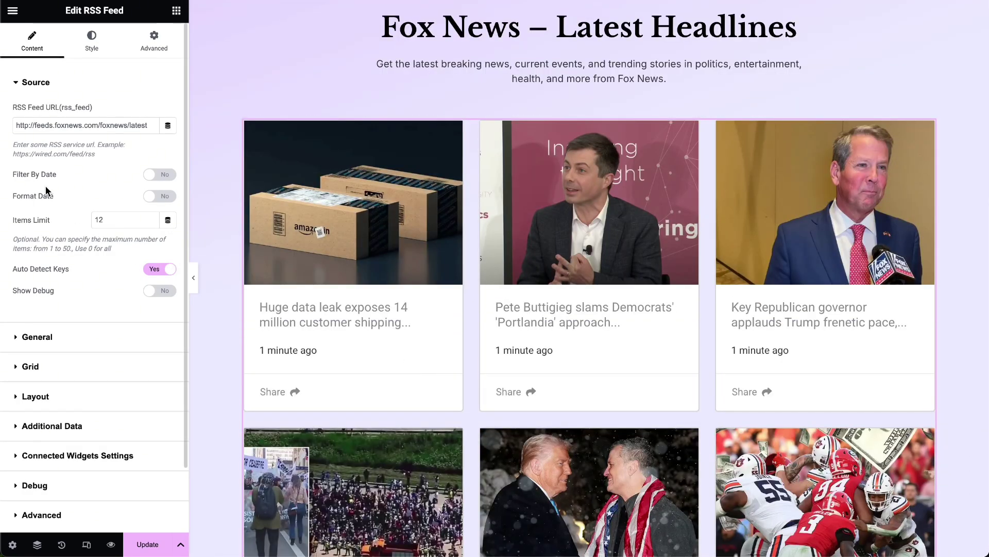
left_click(91, 42)
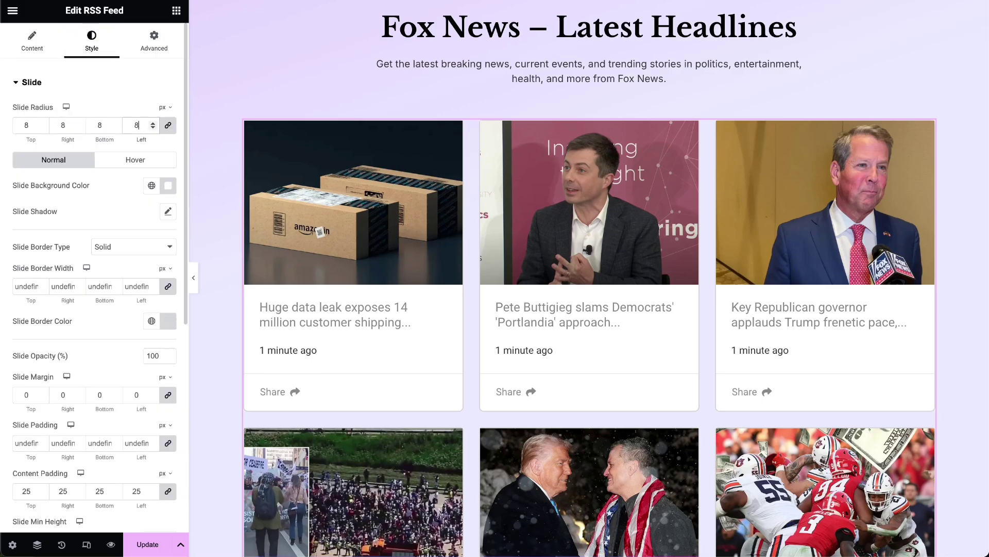
left_click(168, 186)
mouse_move(98, 235)
left_mouse_down()
mouse_move(133, 265)
mouse_move(97, 236)
left_mouse_up()
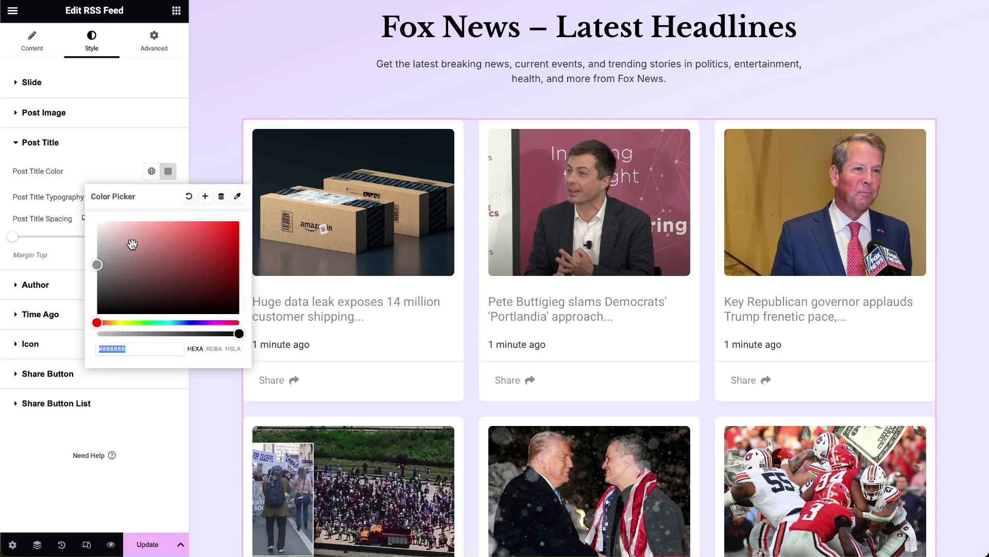
left_click_drag(133, 239, 67, 329)
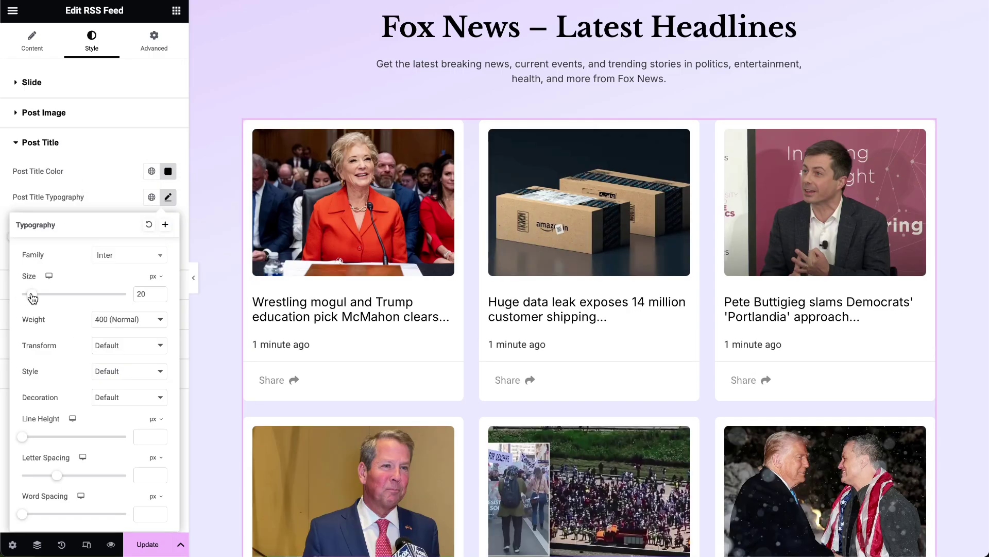
left_click_drag(31, 299, 35, 299)
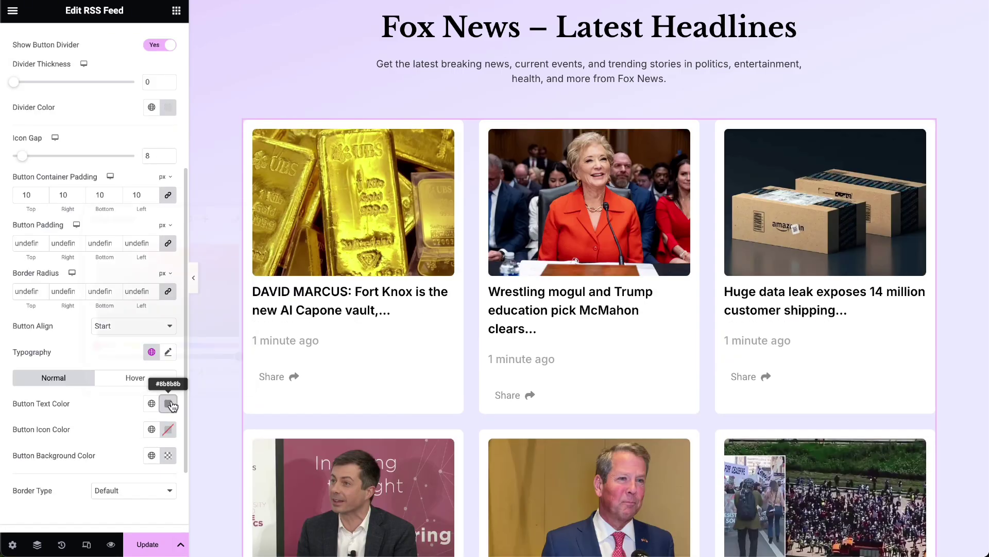
Make the Share text black with a solid border, centre the buttons, and hide the editor panel.
left_click(168, 403)
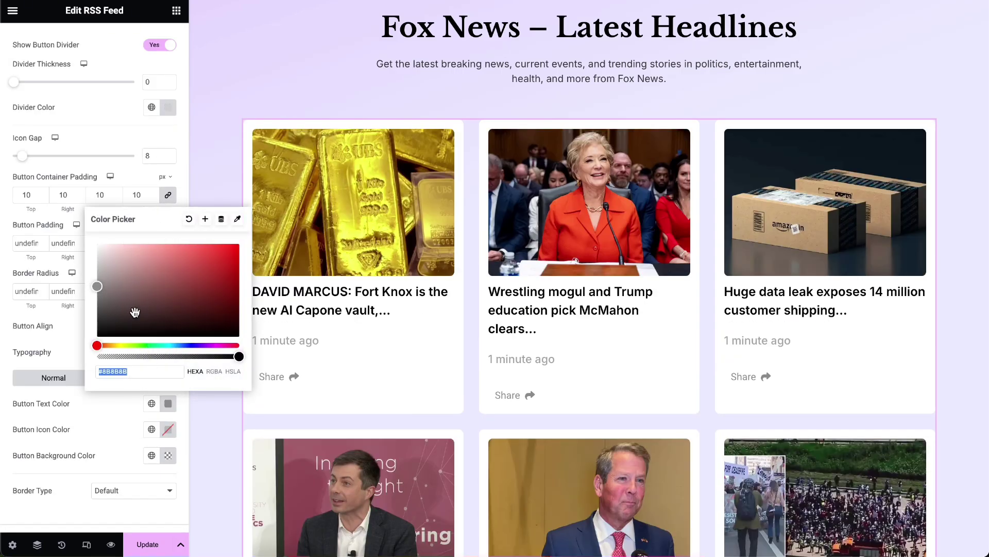
left_click_drag(135, 314, 96, 340)
left_click(114, 490)
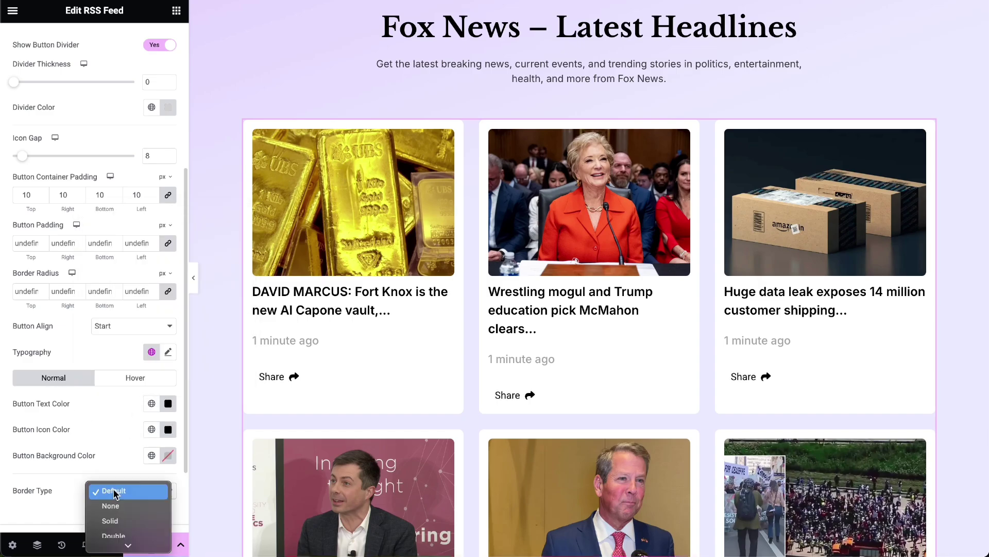
left_click(110, 521)
scroll(109, 464, "down", 2)
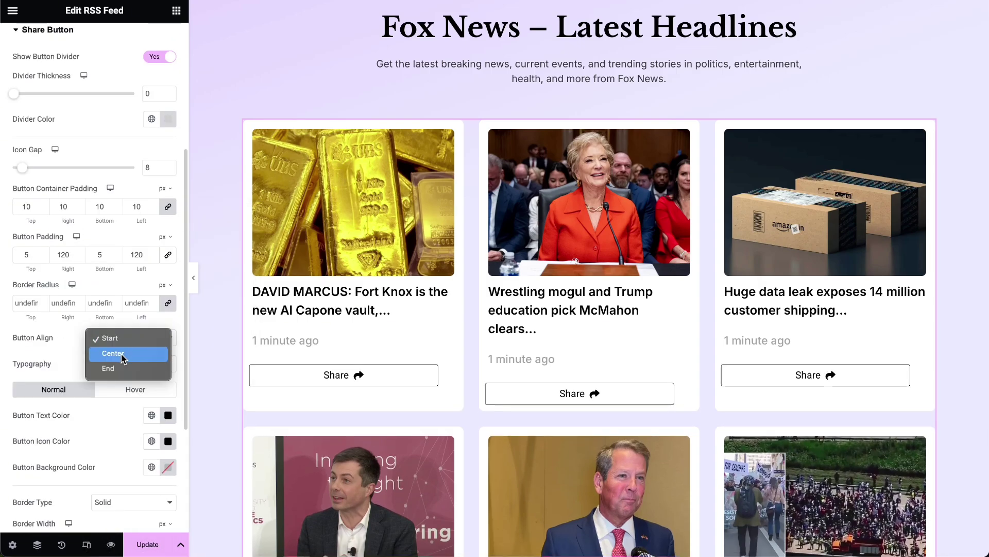
left_click(113, 354)
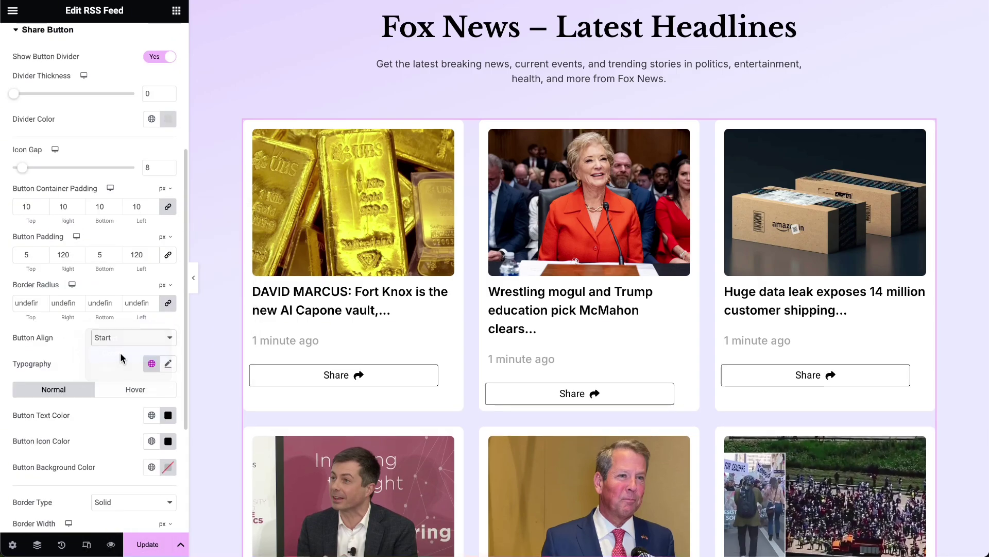
scroll(119, 352, "down", 3)
left_click(193, 277)
Scroll the demo page, advance the news carousel one card, and open the featured story's Share menu.
scroll(111, 278, "down", 6)
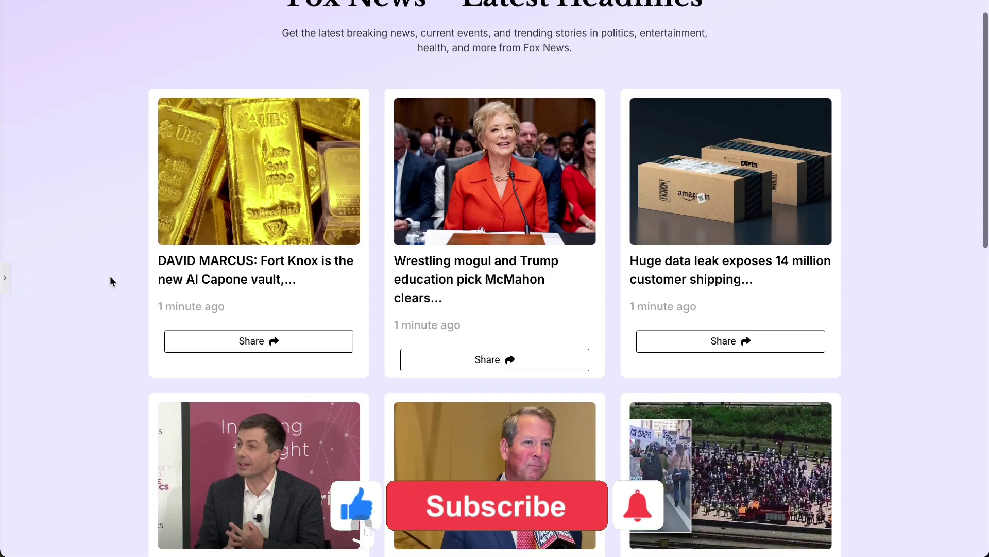
scroll(110, 280, "down", 6)
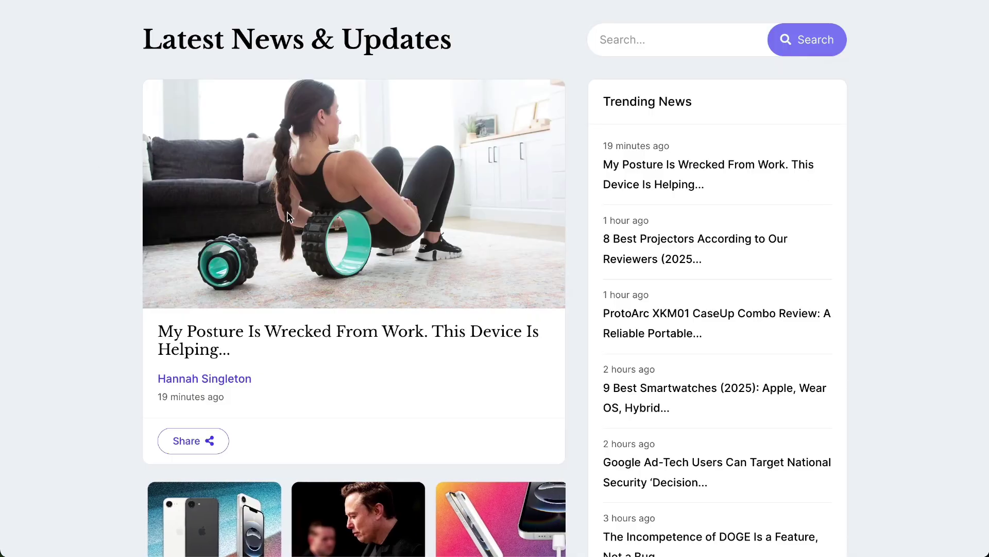
scroll(576, 382, "down", 3)
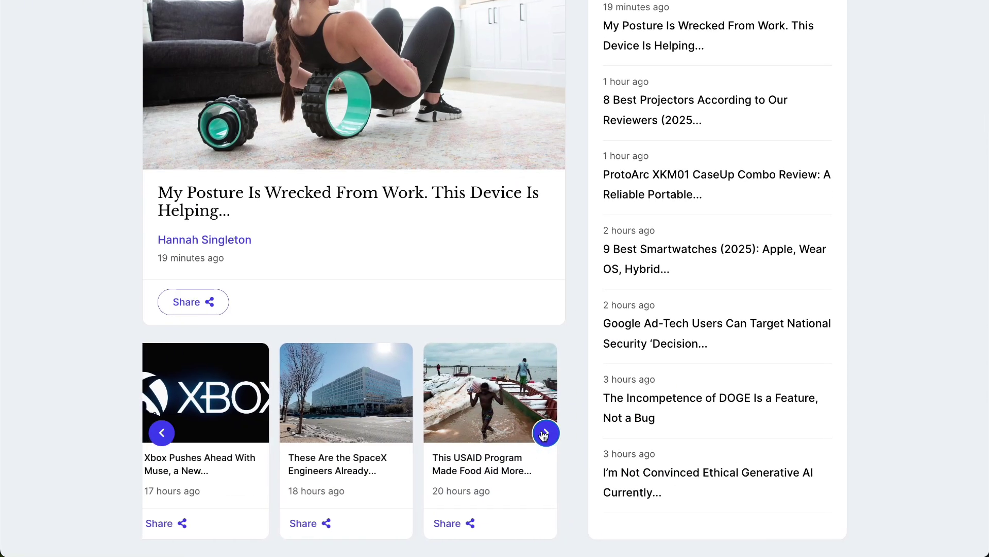
left_click(545, 434)
scroll(578, 305, "up", 1)
scroll(577, 305, "up", 2)
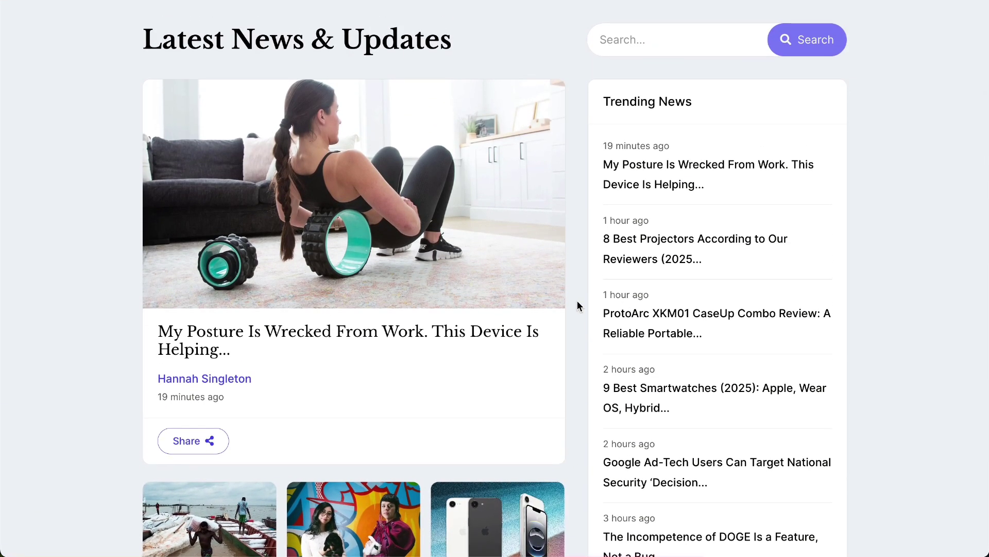
left_click(196, 442)
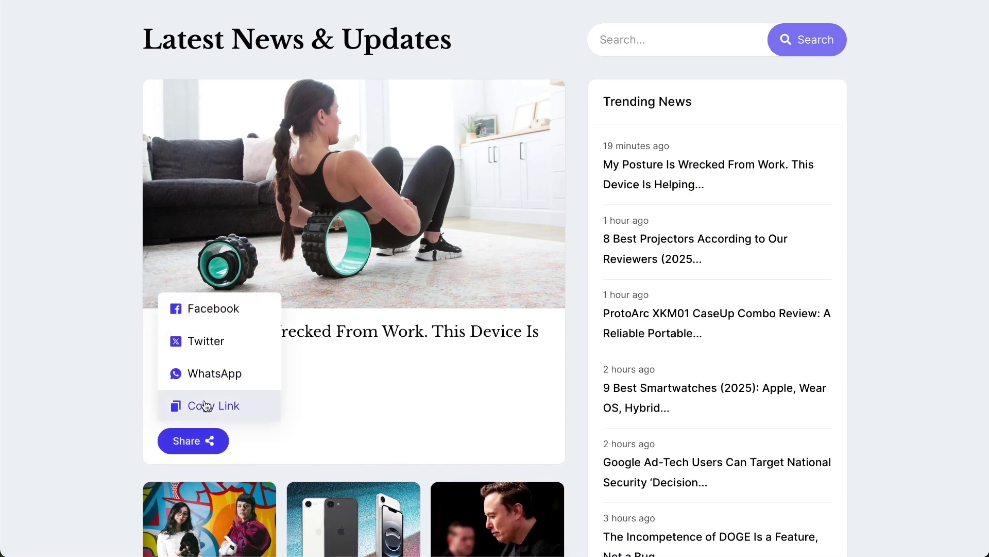